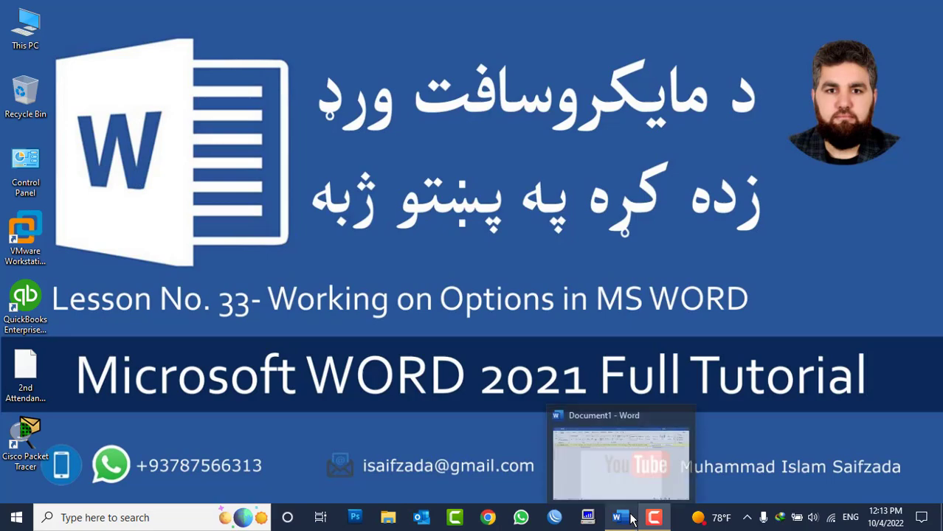
Restore the Word window and open Word Options on the Proofing page.
left_click(632, 519)
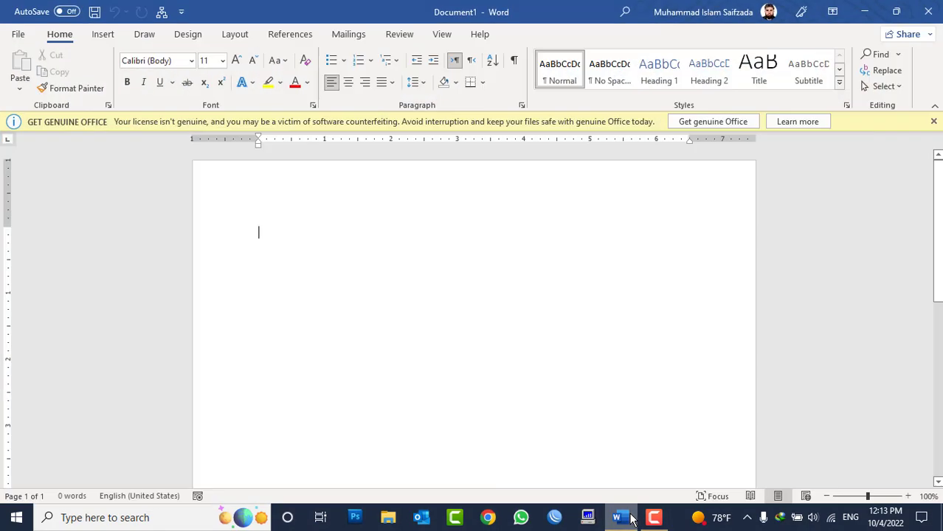
left_click(16, 36)
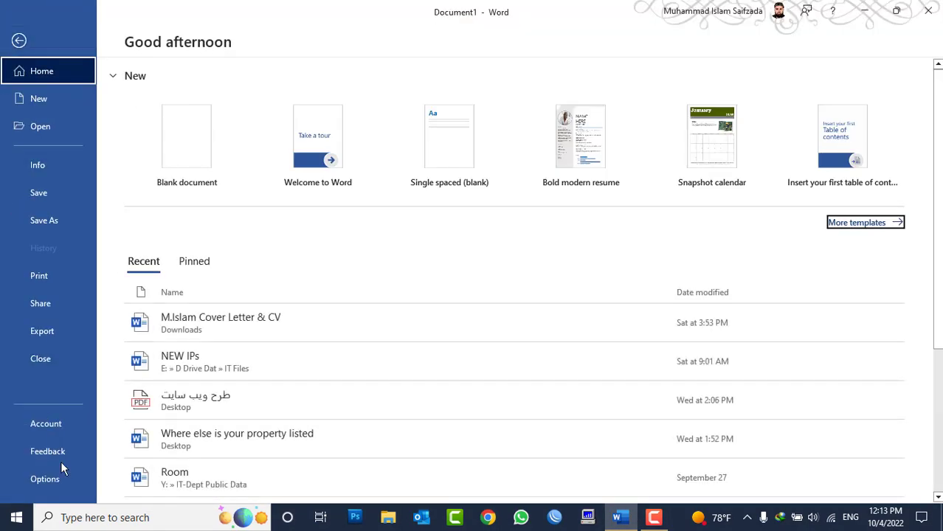
left_click(44, 478)
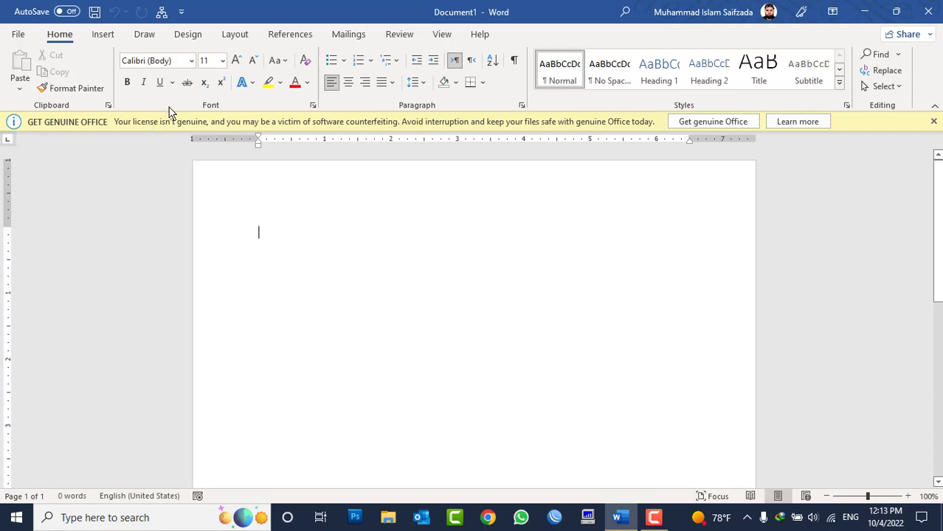
left_click(213, 90)
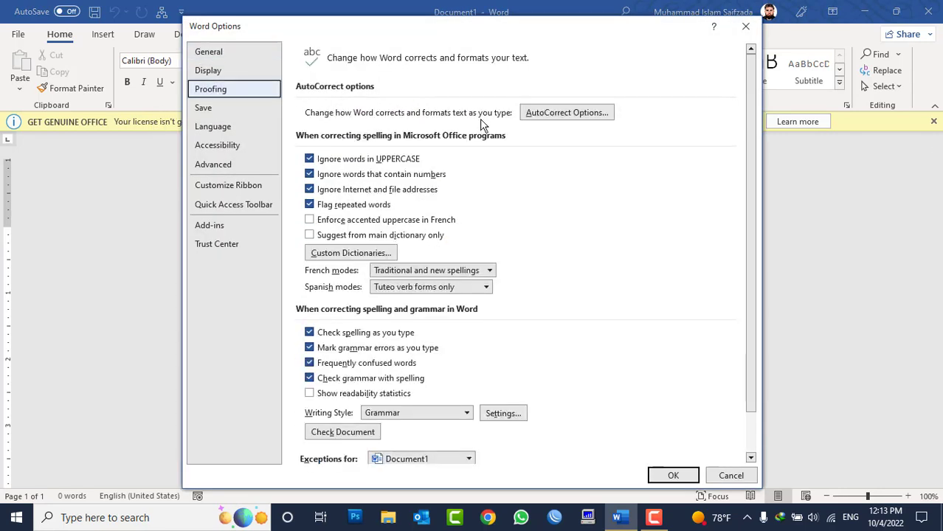
Enable Automatic bulleted lists and Built-in Heading styles under AutoFormat As You Type.
left_click(545, 115)
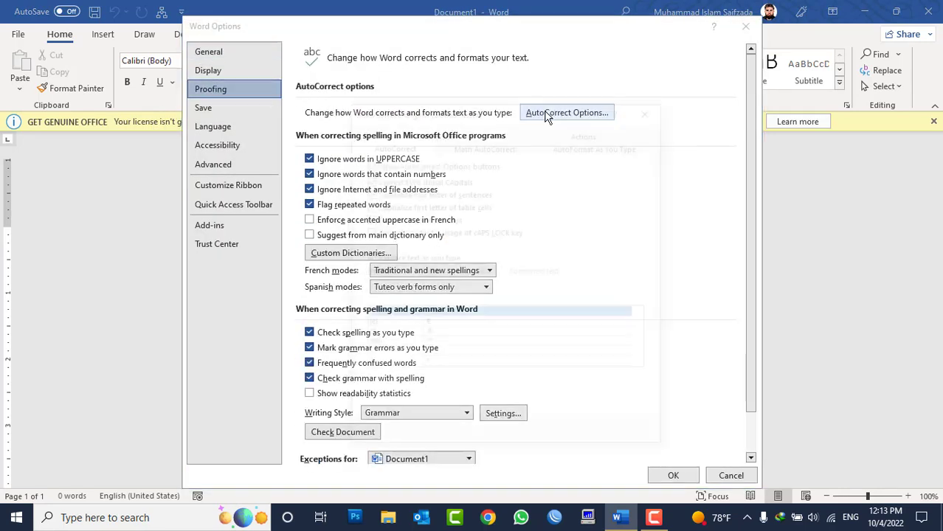
left_click(581, 146)
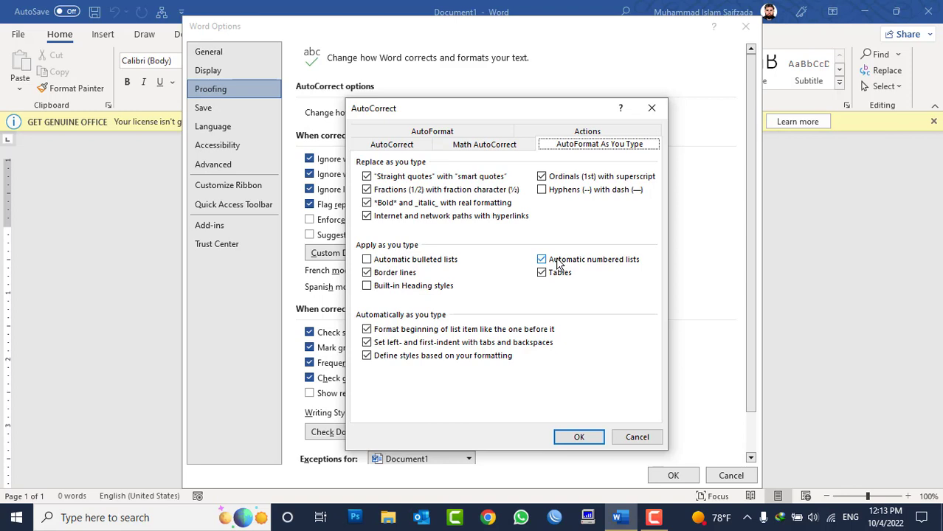
left_click(411, 260)
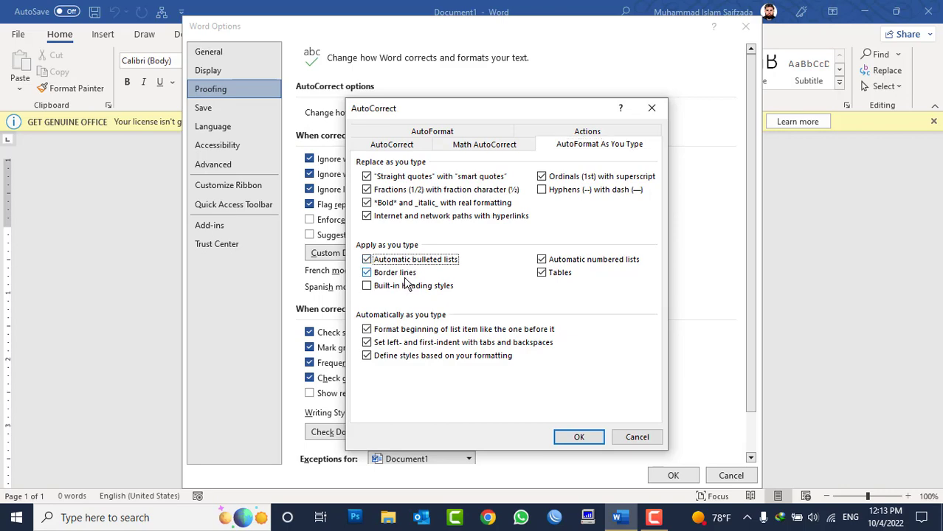
left_click(408, 287)
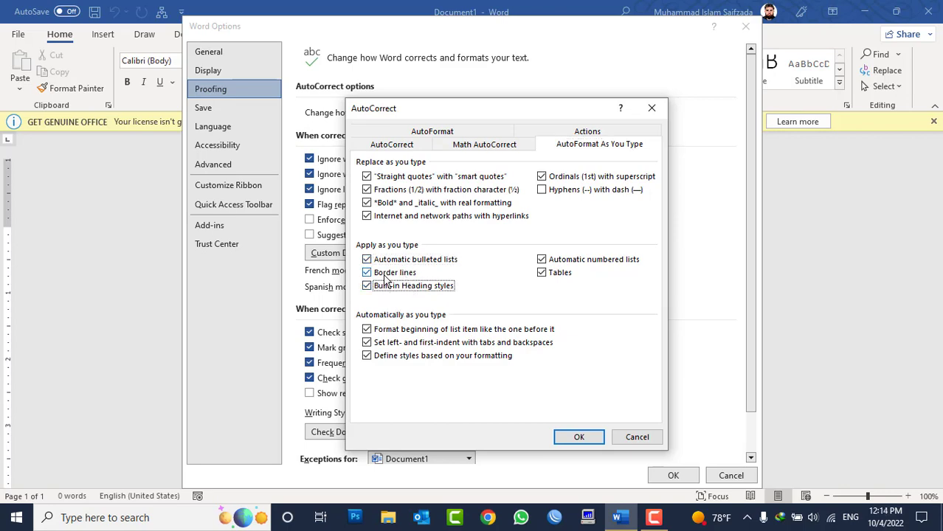
left_click(579, 437)
left_click(671, 475)
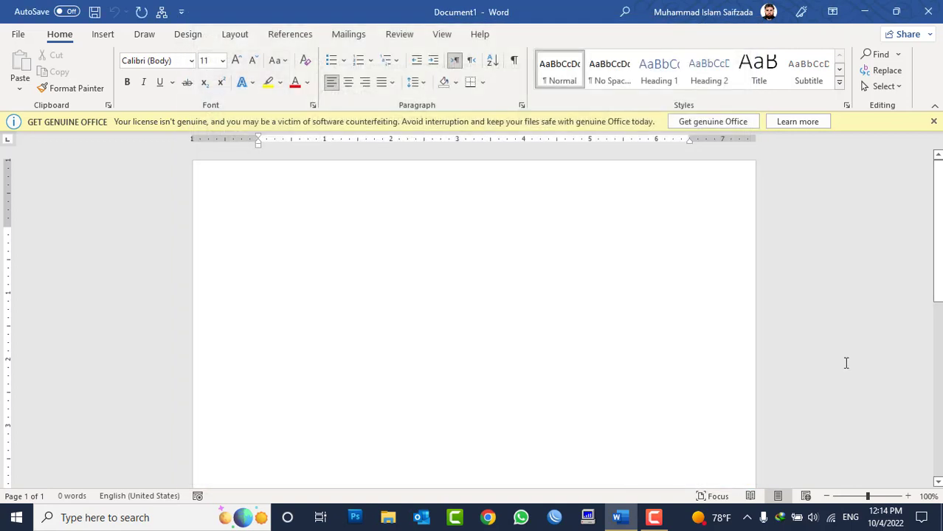
Type the title 'History of Afghanistan' on the first line and start a new line below.
type("Alp")
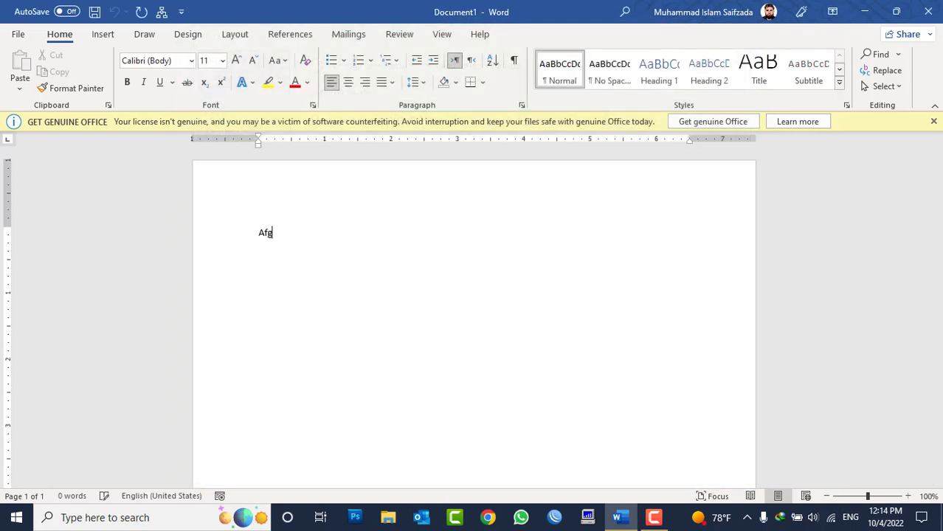
type("ha")
key("BackSpace")
key("BackSpace")
key("BackSpace")
key("BackSpace")
key("BackSpace")
type("Histo")
type("ry of Afg")
type("hanistan")
key("Return")
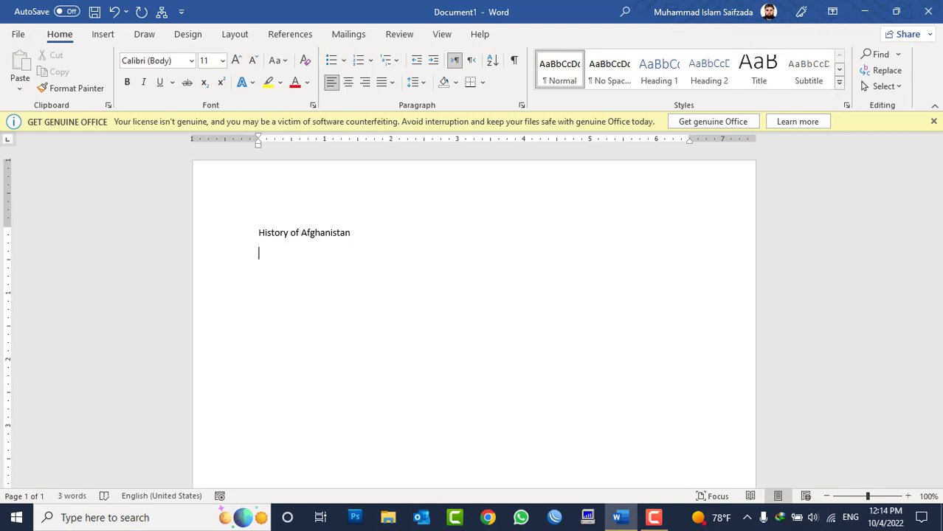
Try Heading 1, 2 and 3 on the title line, settling on Heading 1.
triple_click(337, 233)
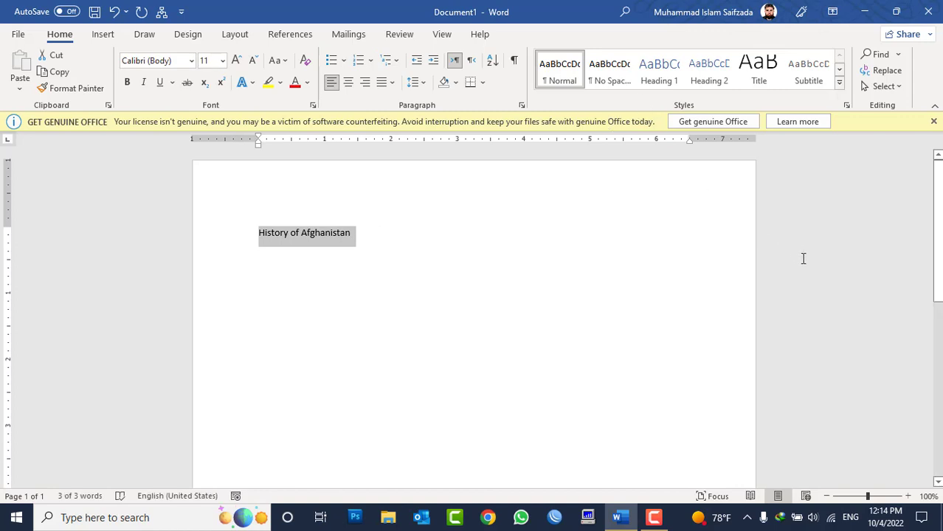
key("ctrl+alt+1")
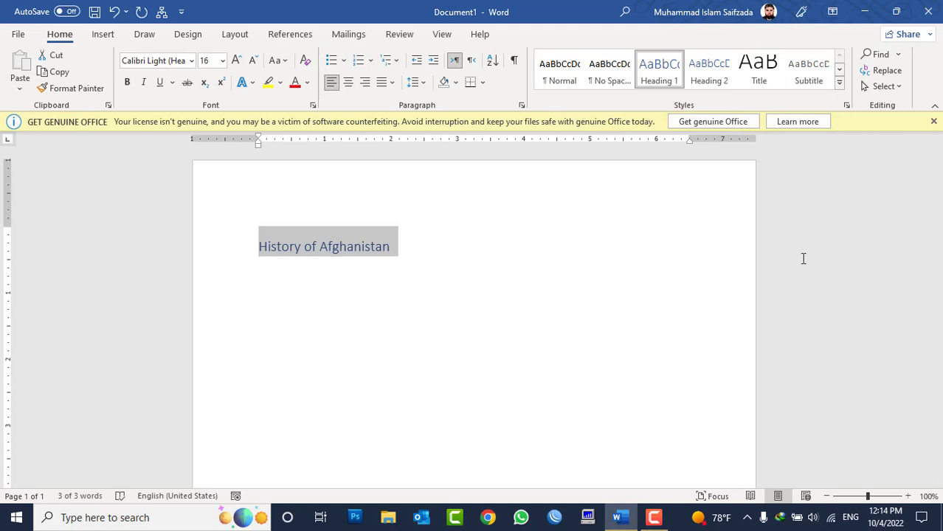
key("ctrl+alt+2")
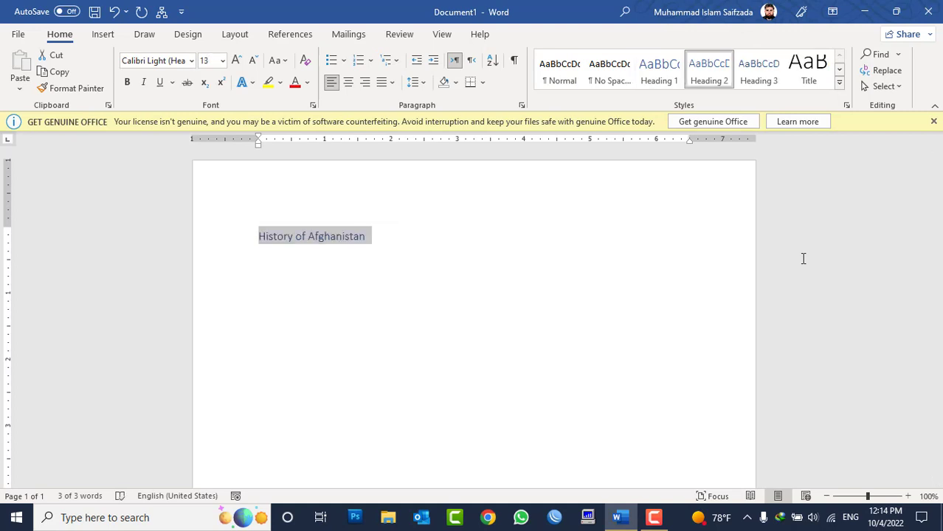
key("ctrl+alt+3")
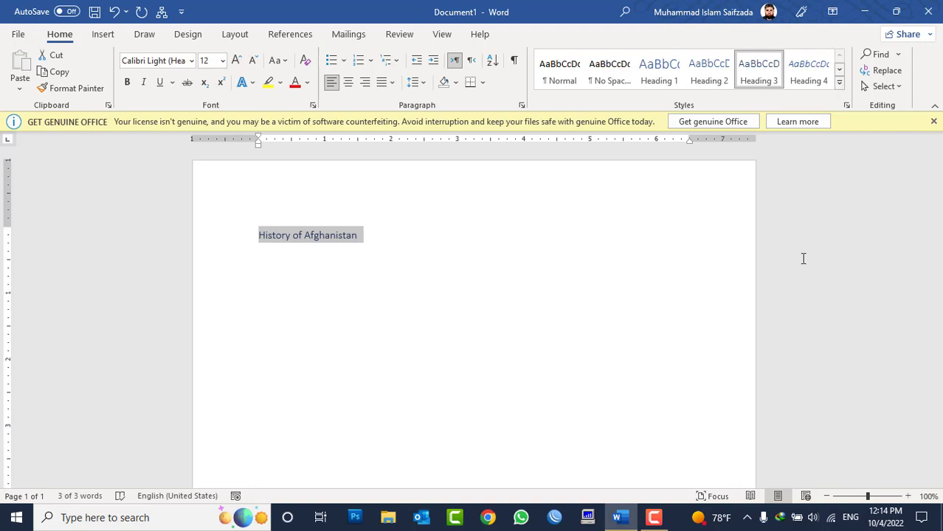
key("ctrl+alt+1")
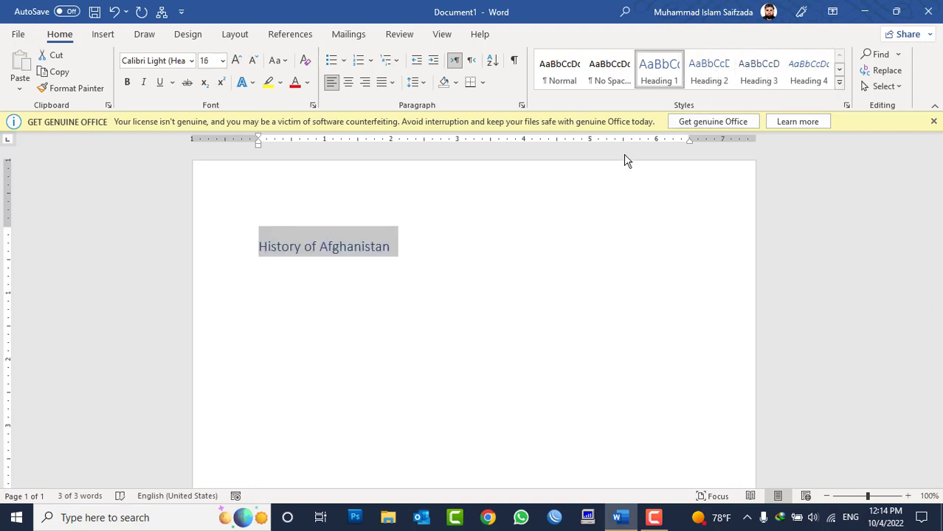
left_click(362, 267)
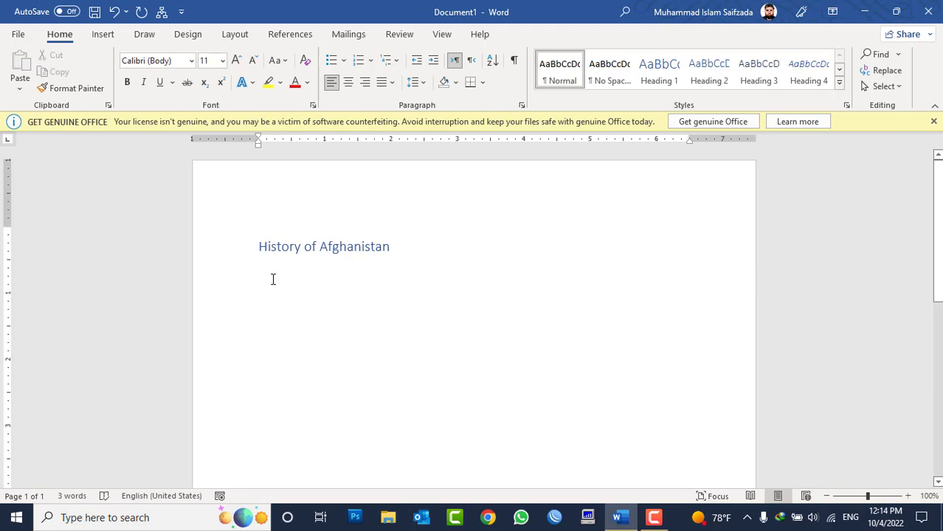
Create a border line under the title with dashes, then a double border with equals signs.
type("---")
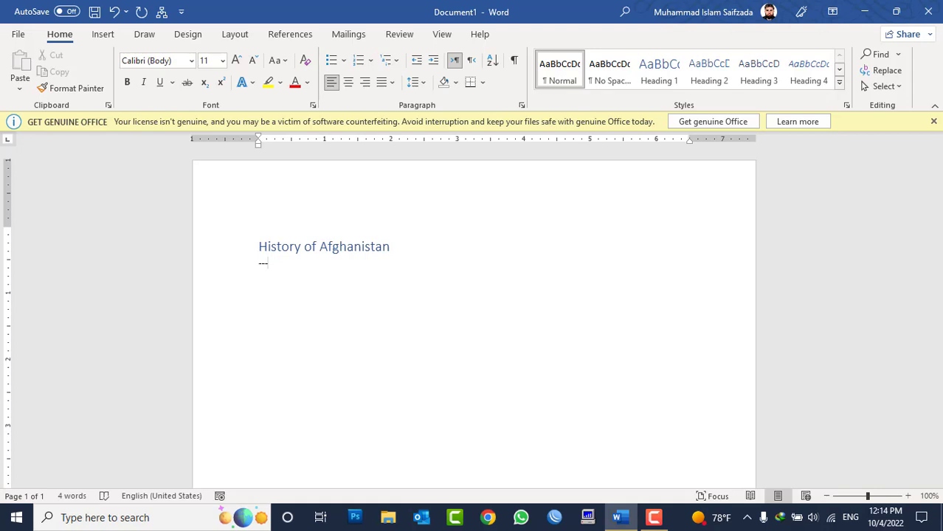
key("Return")
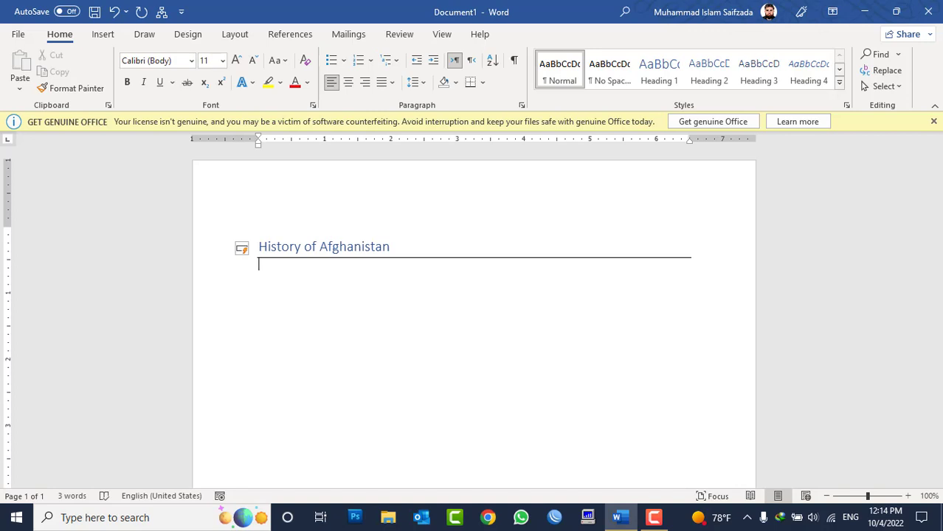
type("=")
type("==")
key("Return")
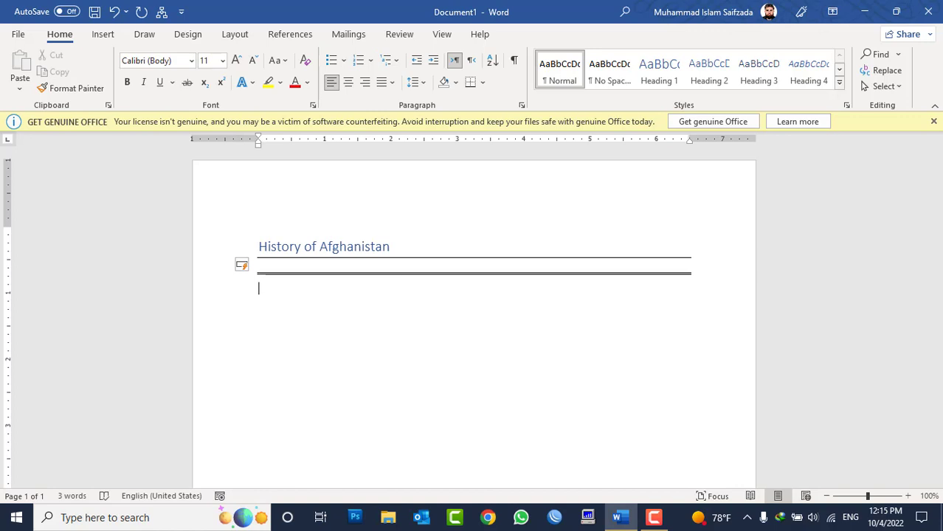
type("==")
key("Return")
key("BackSpace")
type("=====")
key("Return")
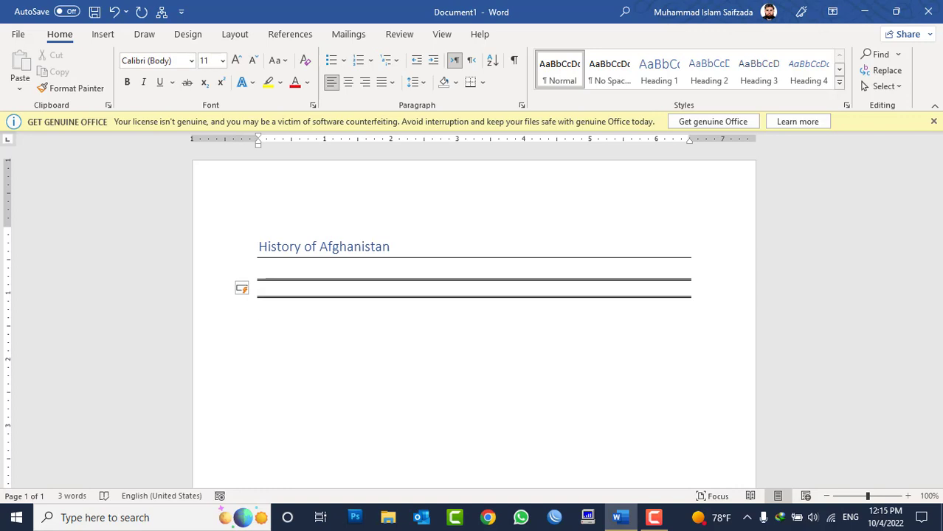
Add dotted (***) and wavy (~~~) border lines, then undo the trial borders.
type("*")
type("**")
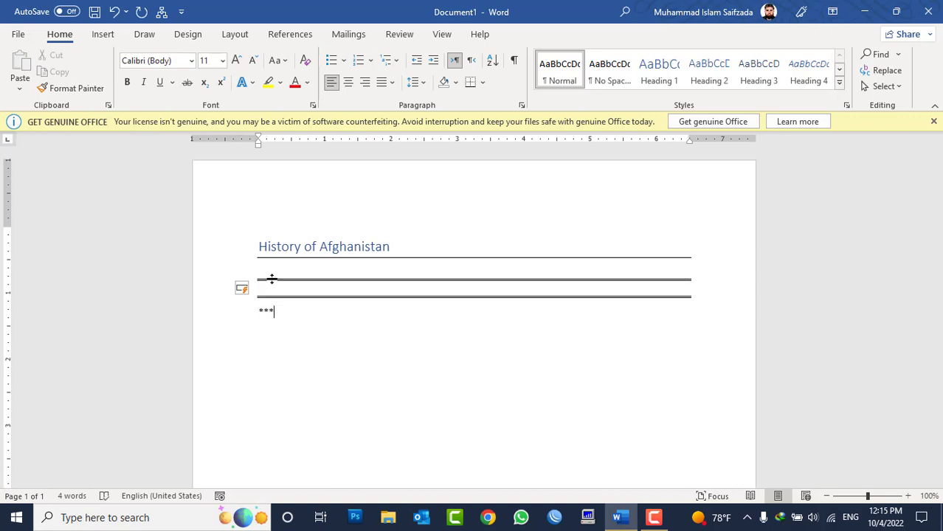
key("Return")
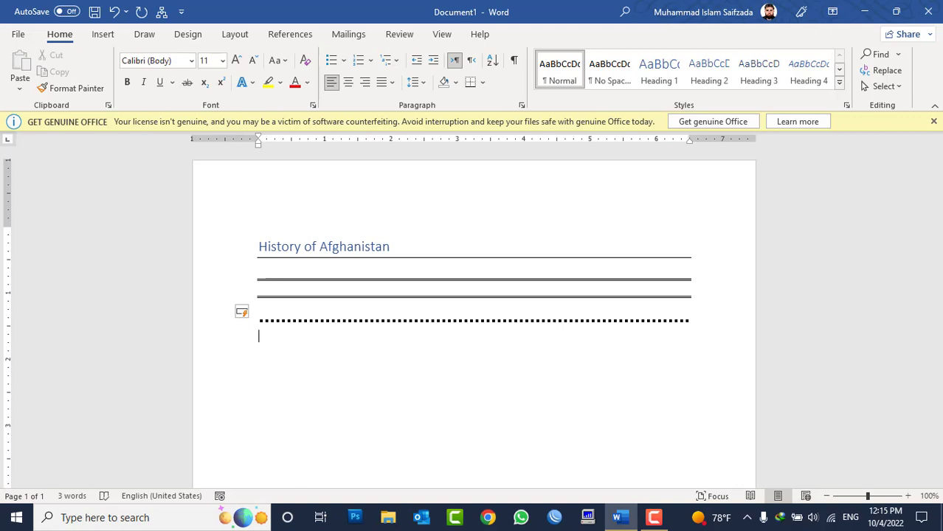
type("~")
type("~~~~")
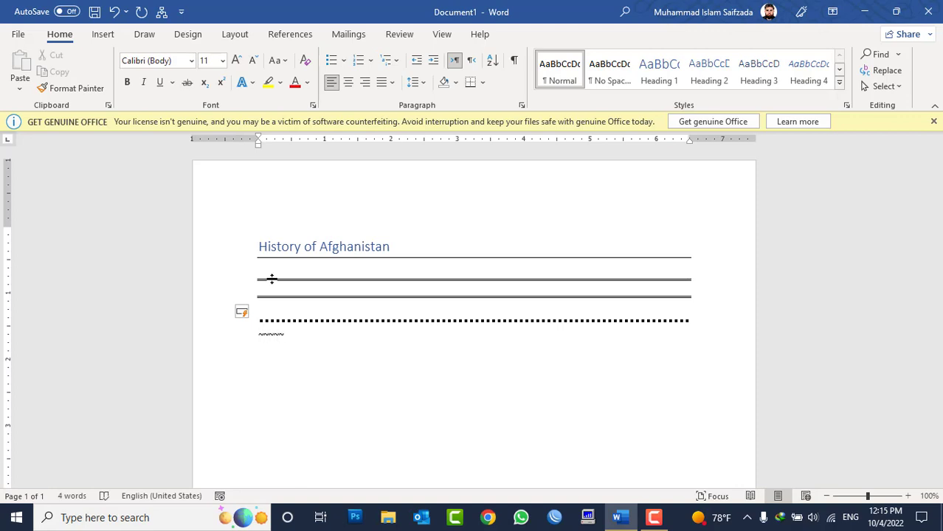
key("Return")
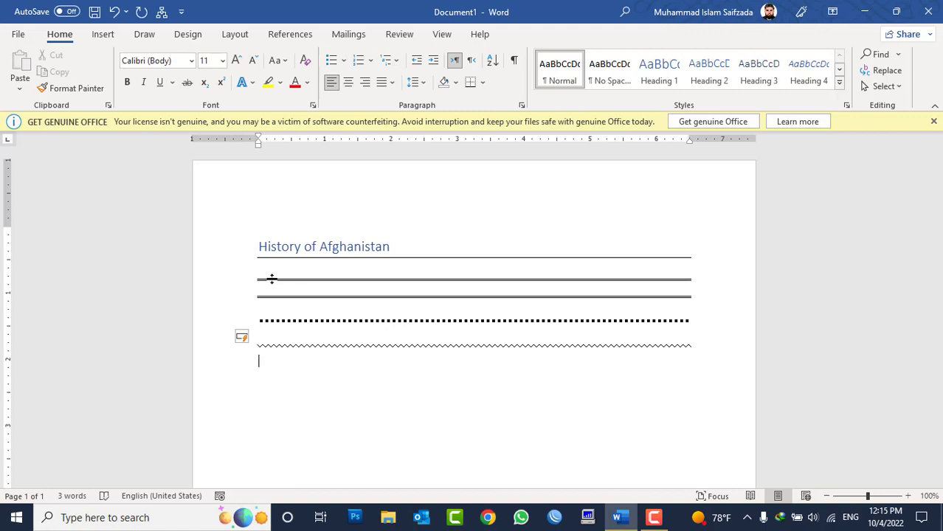
type("-")
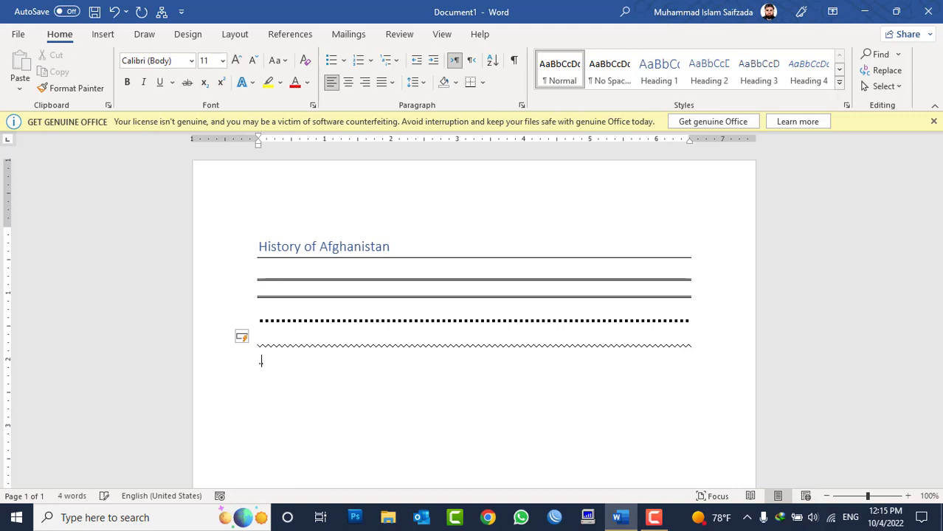
type("--------------")
left_click(271, 276, "shift")
Stack double (===), dotted (***) and wavy (~~~) borders under the title line, then open Run.
key("BackSpace")
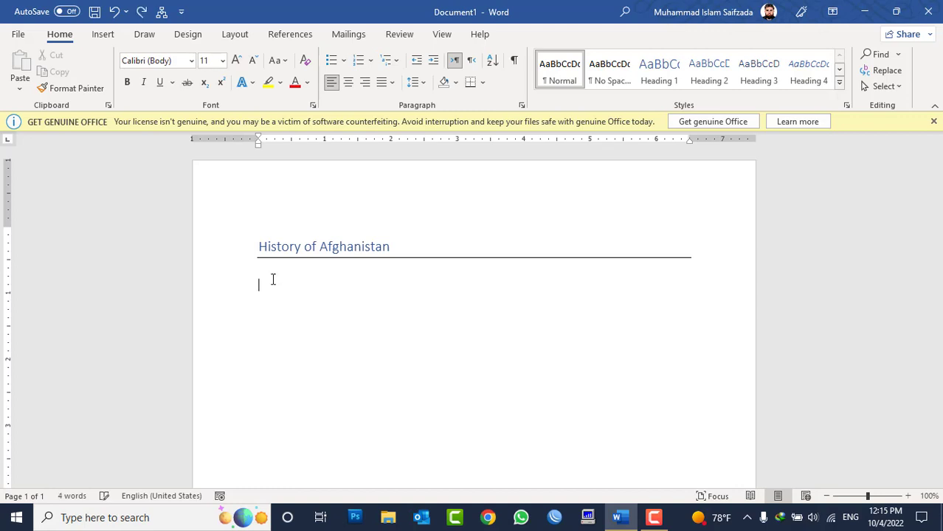
type("===")
key("Return")
type("***")
key("Return")
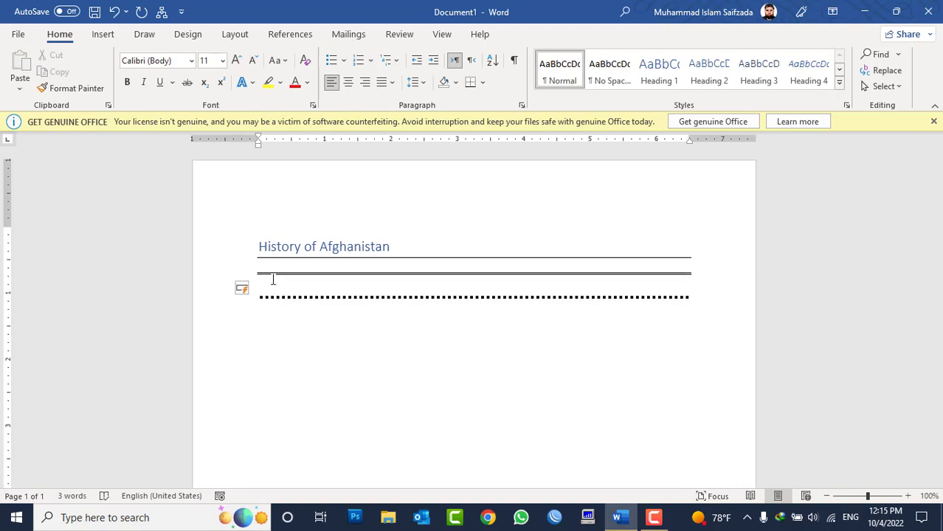
type("~~~~~")
key("Return")
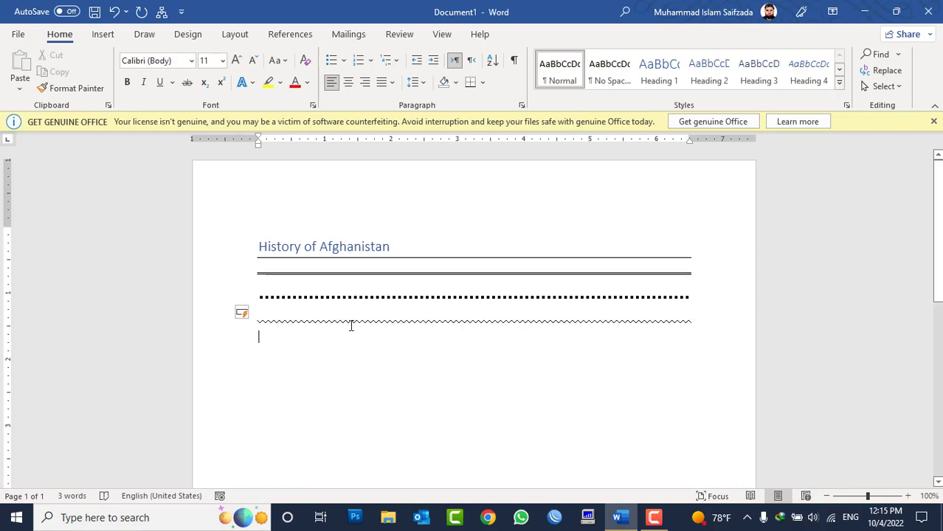
key("super+r")
Launch the On-Screen Keyboard with osk, type a tilde from it, then close it.
type("os")
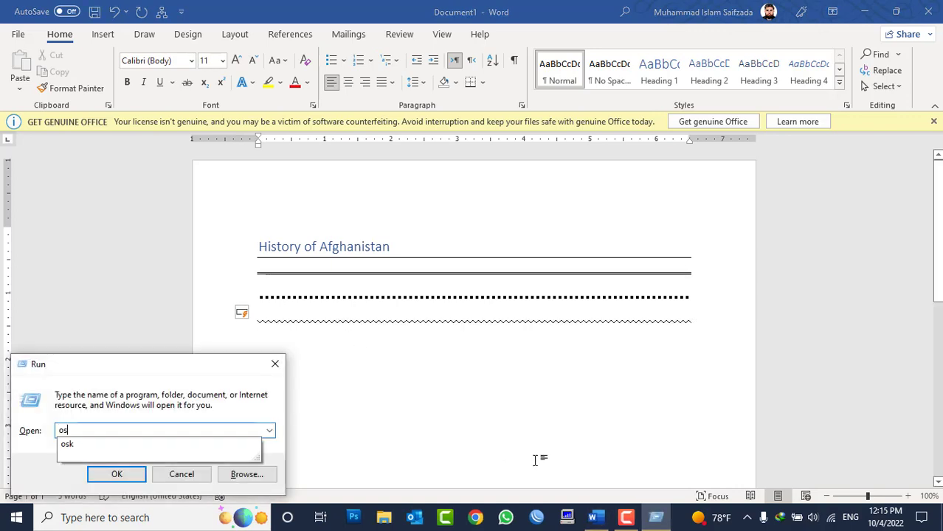
type("k")
key("Return")
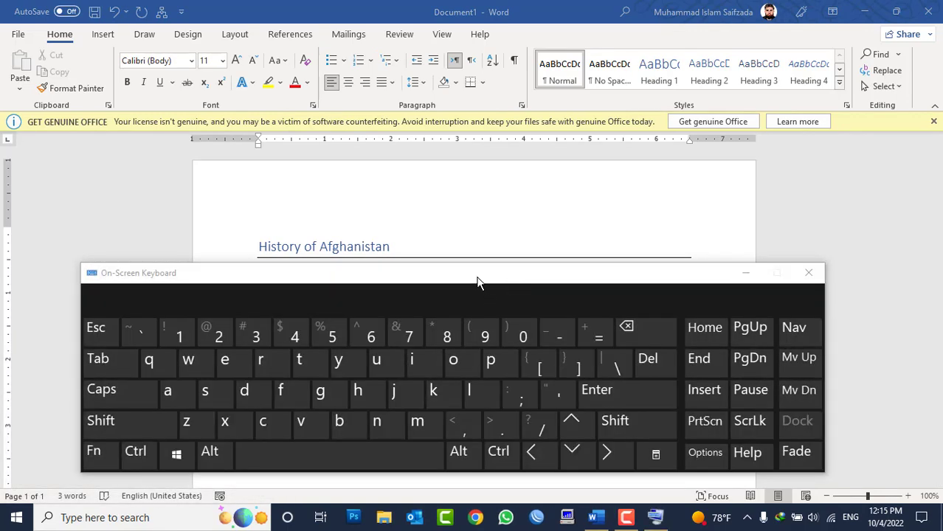
left_click_drag(479, 272, 642, 163)
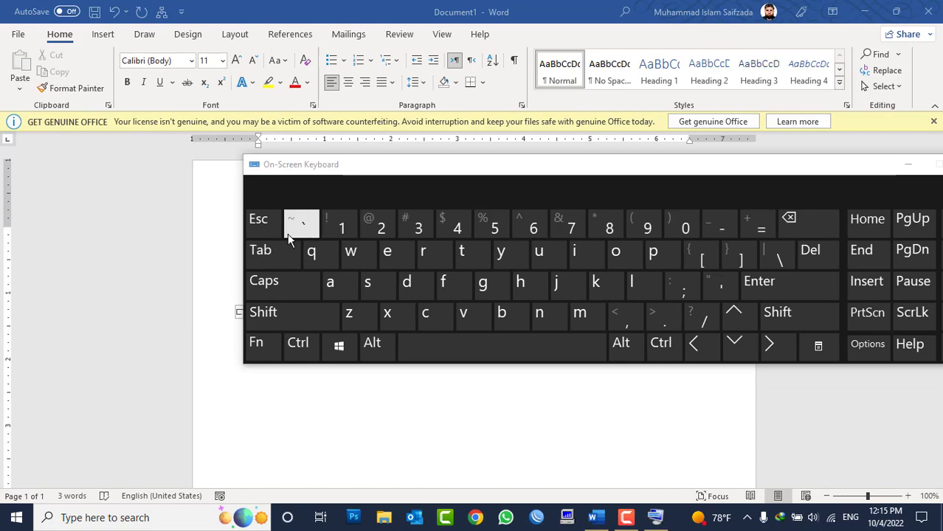
key("shift")
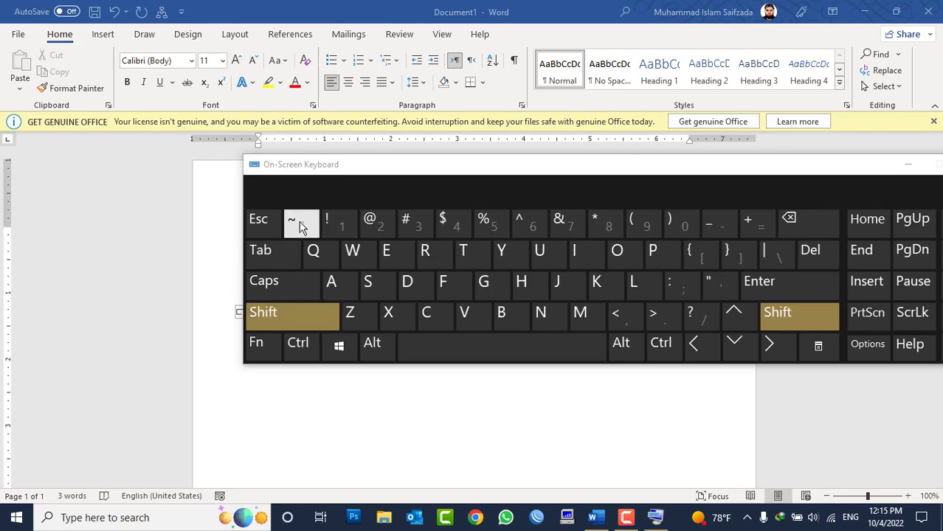
left_click(301, 227)
left_click_drag(660, 177, 539, 419)
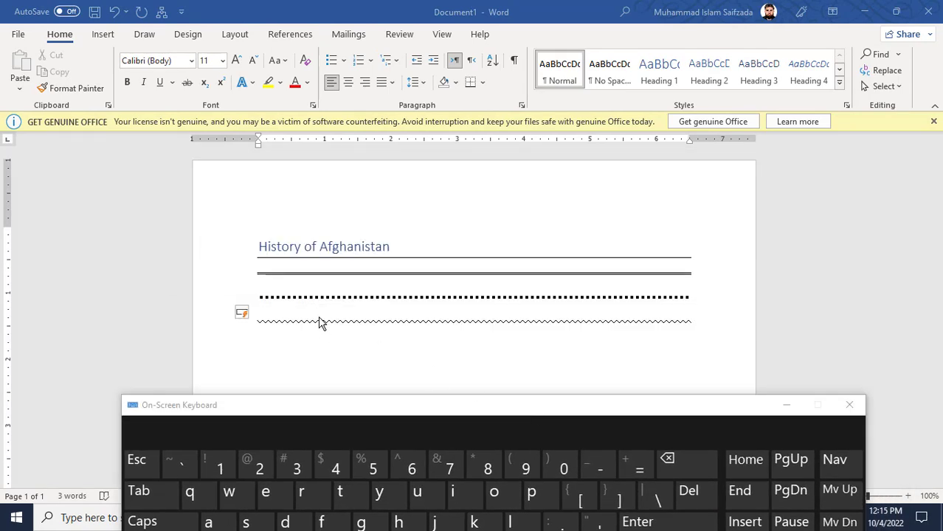
left_click(852, 405)
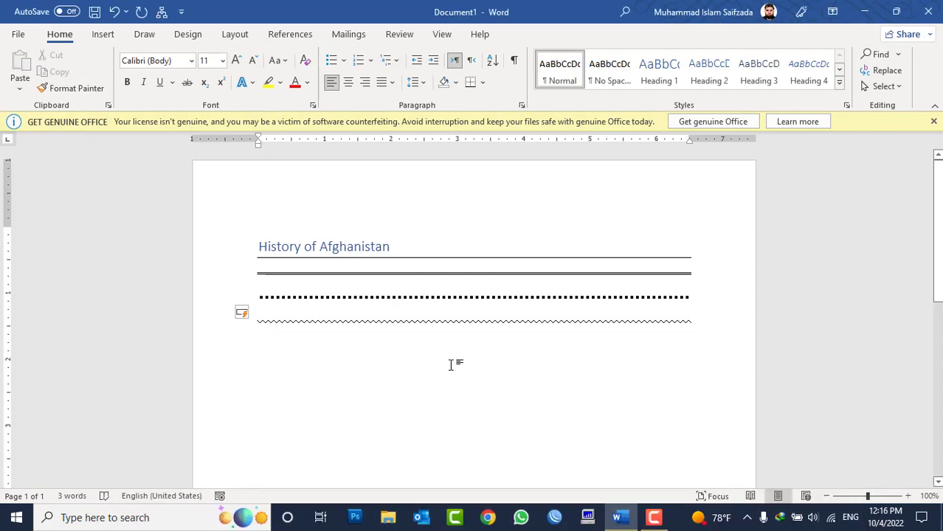
Insert =rand() sample paragraphs and delete the double, dotted and wavy borders below the title.
type("=rand")
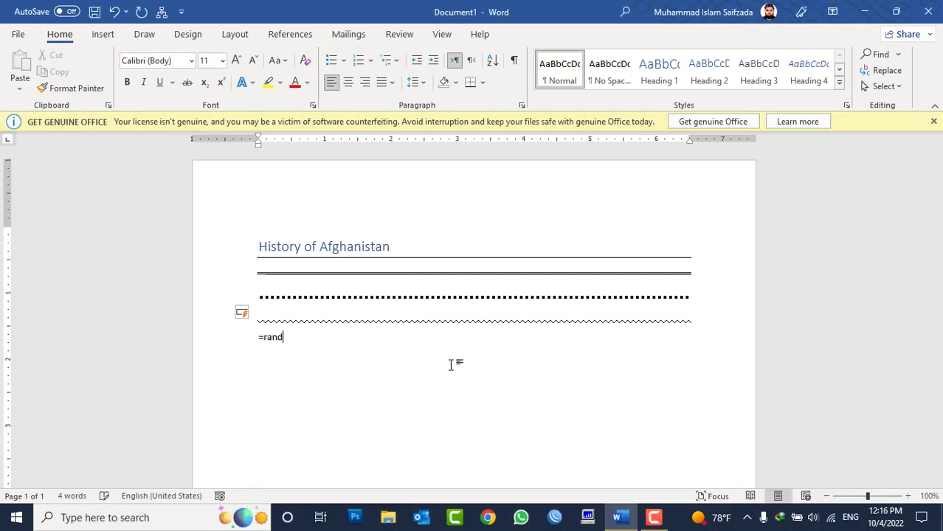
type("()")
key("Return")
scroll(452, 347, "up", 3)
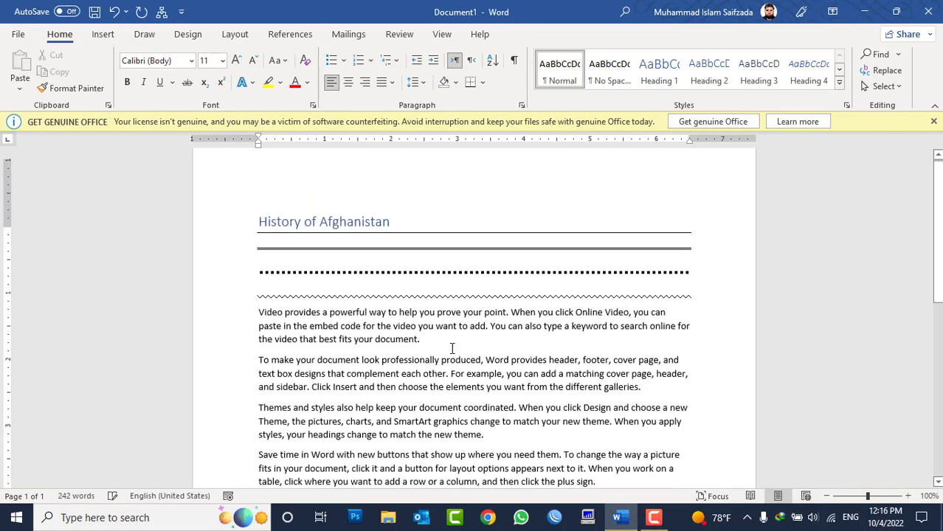
left_click(476, 262)
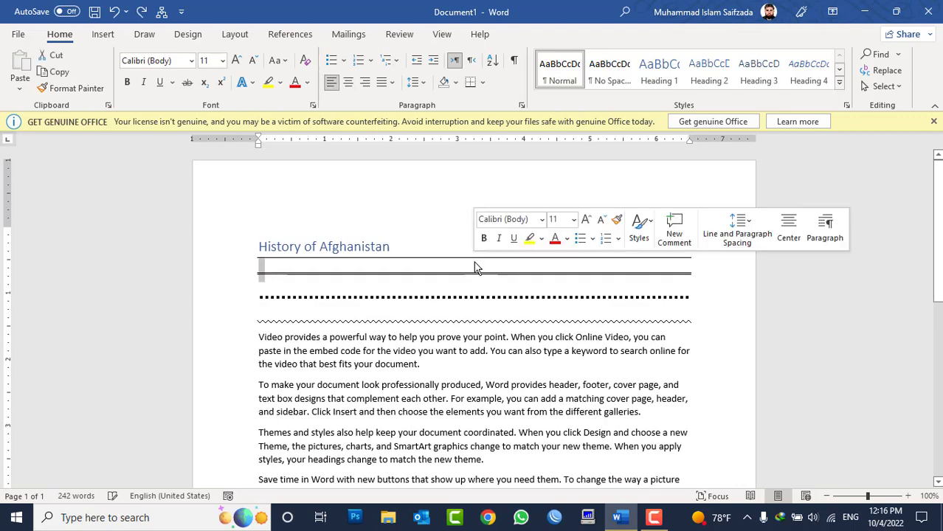
key("Delete")
key("BackSpace")
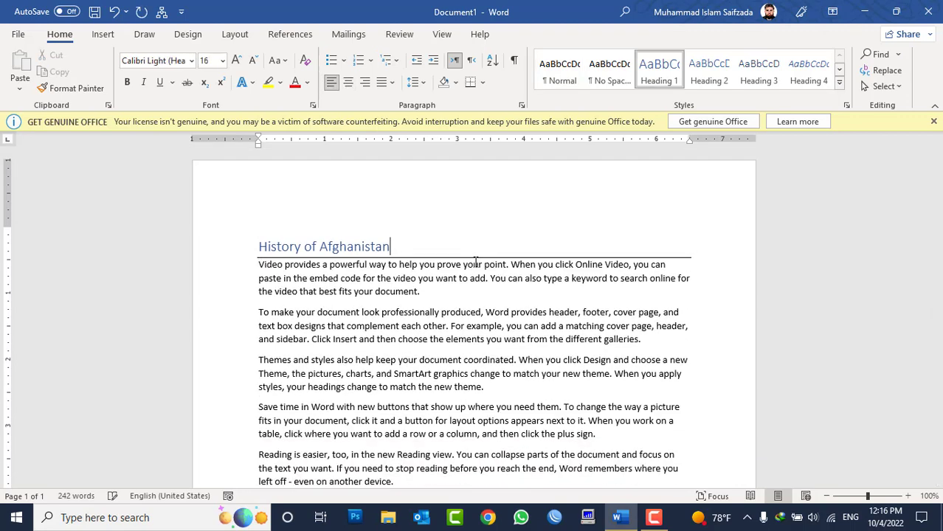
Turn off the Border lines option under AutoFormat As You Type.
left_click(18, 34)
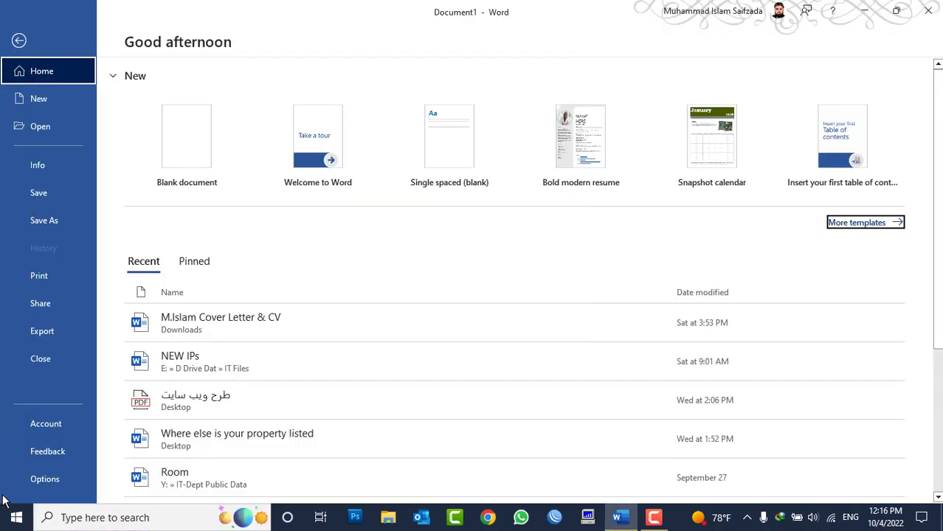
left_click(45, 479)
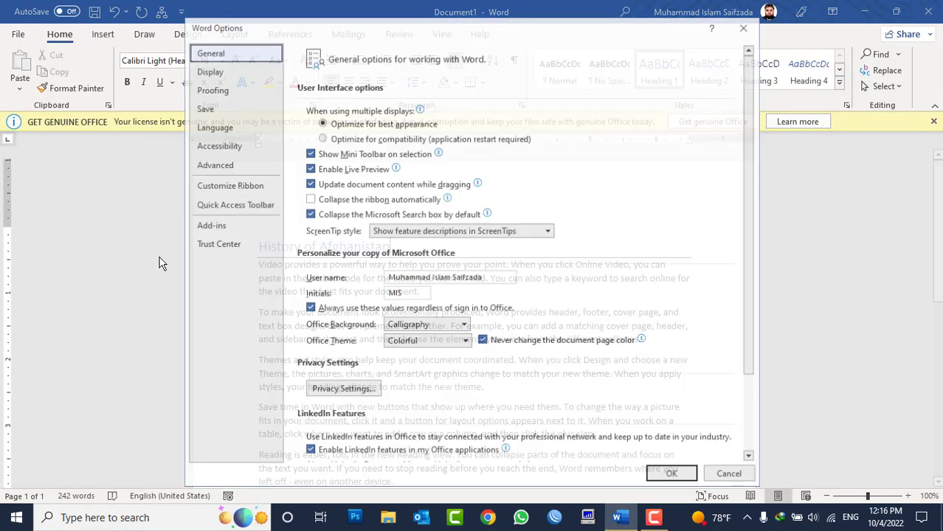
left_click(235, 89)
left_click(565, 112)
left_click(597, 144)
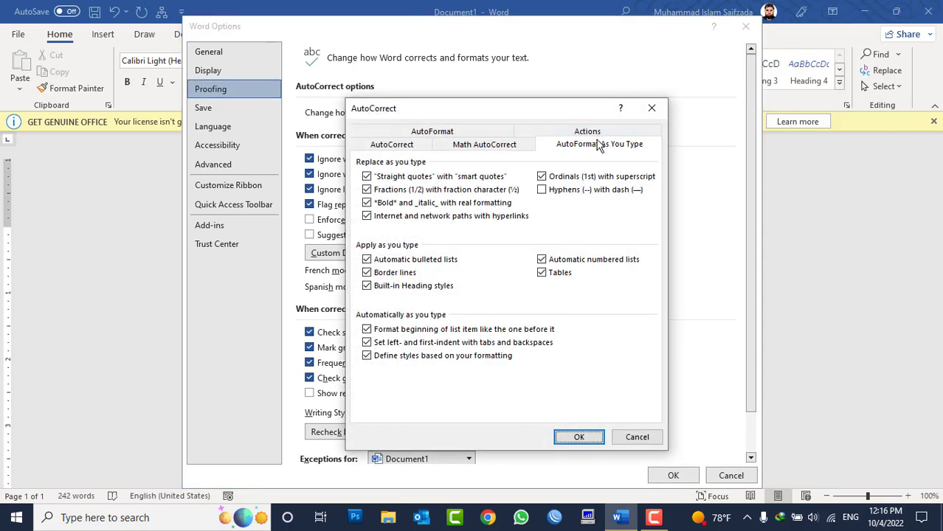
left_click(390, 275)
left_click(599, 438)
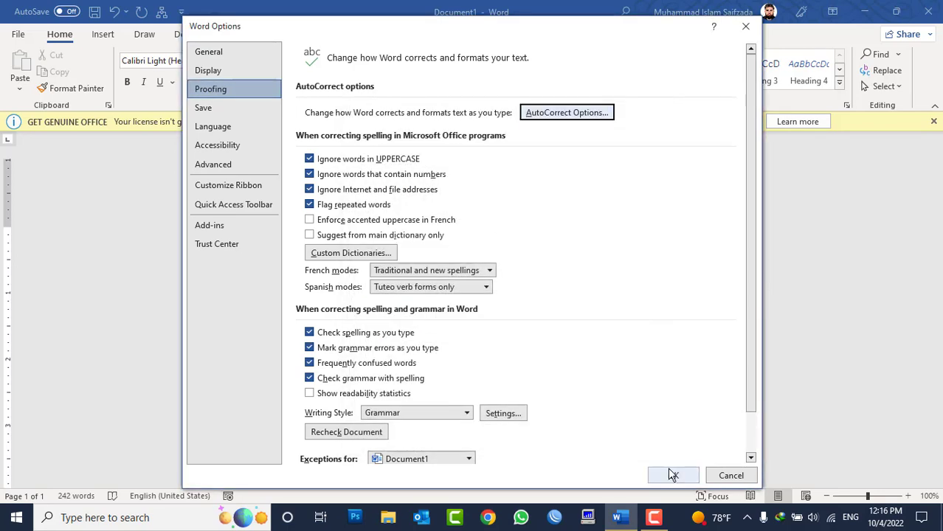
left_click(669, 475)
Clear the document, test that ------, ===== and ***** stay plain text, then clear it again.
key("ctrl+a")
key("Delete")
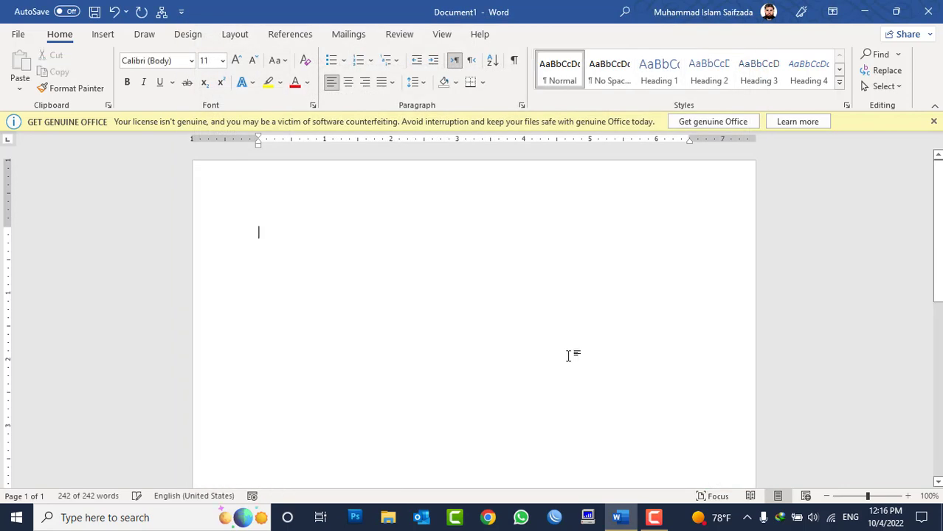
type("------")
key("Return")
type("==")
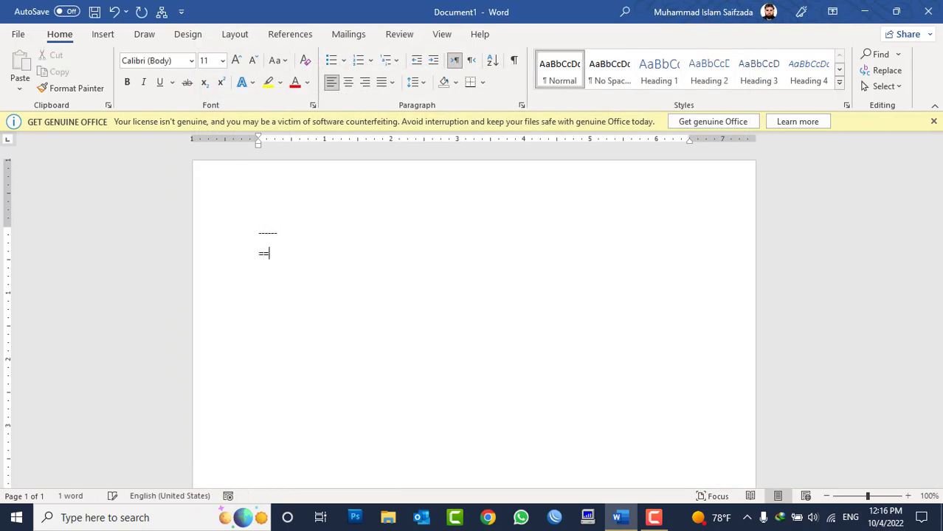
type("====")
key("Return")
type("*")
type("****")
key("Return")
key("ctrl+a")
key("Delete")
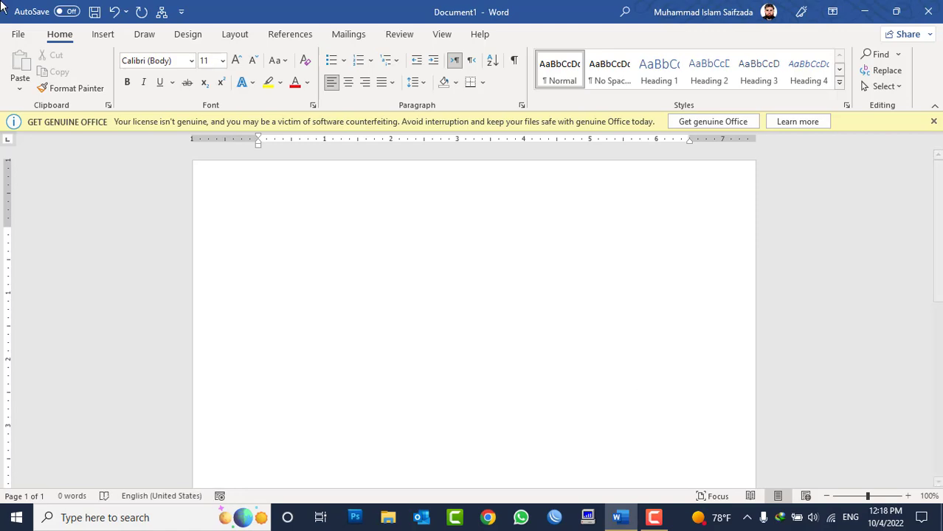
Review the AutoFormat As You Type options and close Word Options.
left_click(17, 34)
left_click(45, 478)
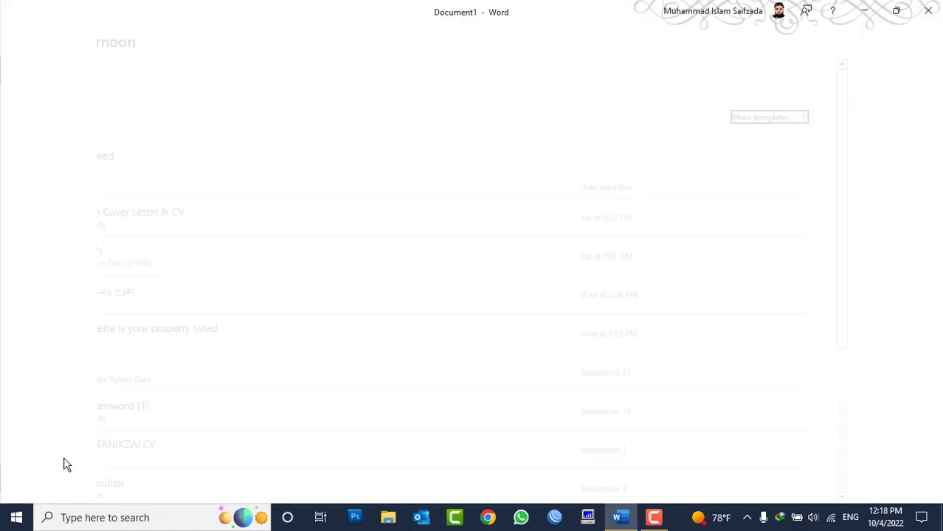
left_click(221, 89)
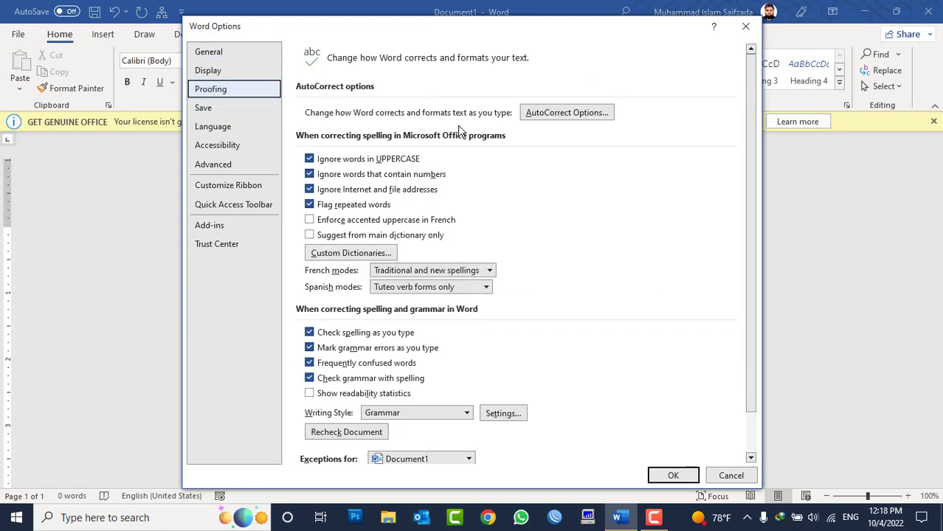
left_click(541, 114)
left_click(599, 144)
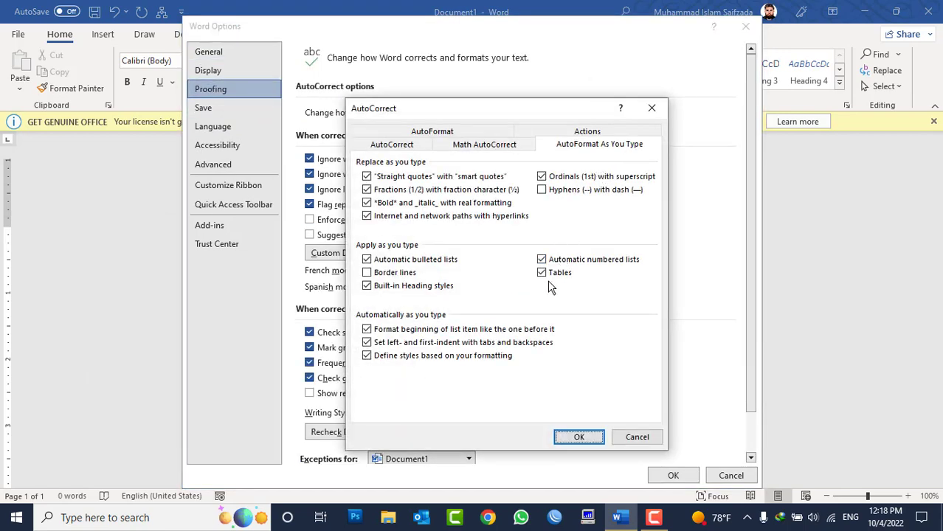
left_click(578, 436)
left_click(656, 477)
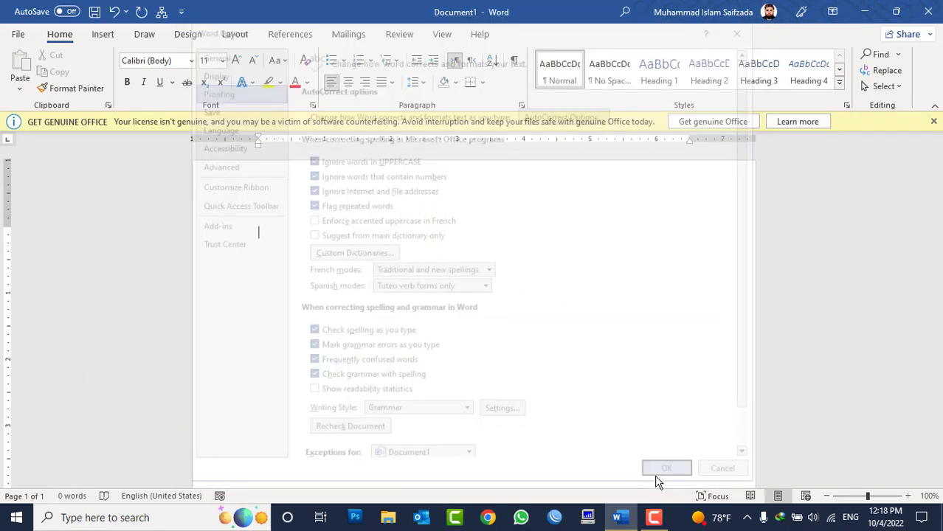
Insert a five-column, four-row table and type a +---- dash line beneath it.
left_click(105, 38)
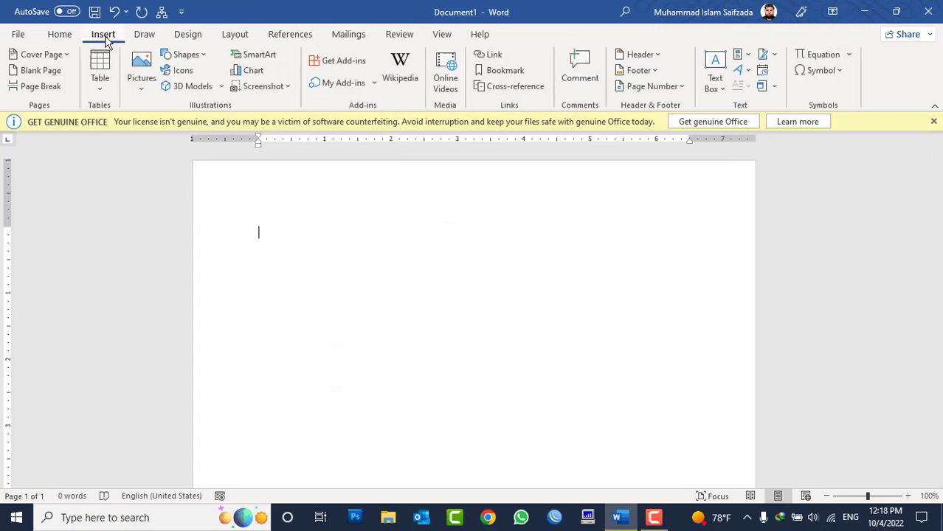
left_click(100, 81)
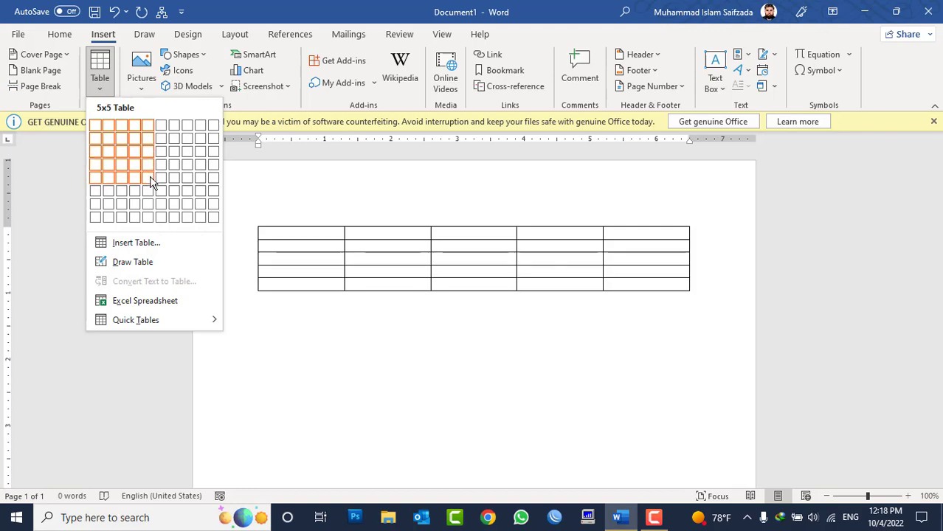
key("Escape")
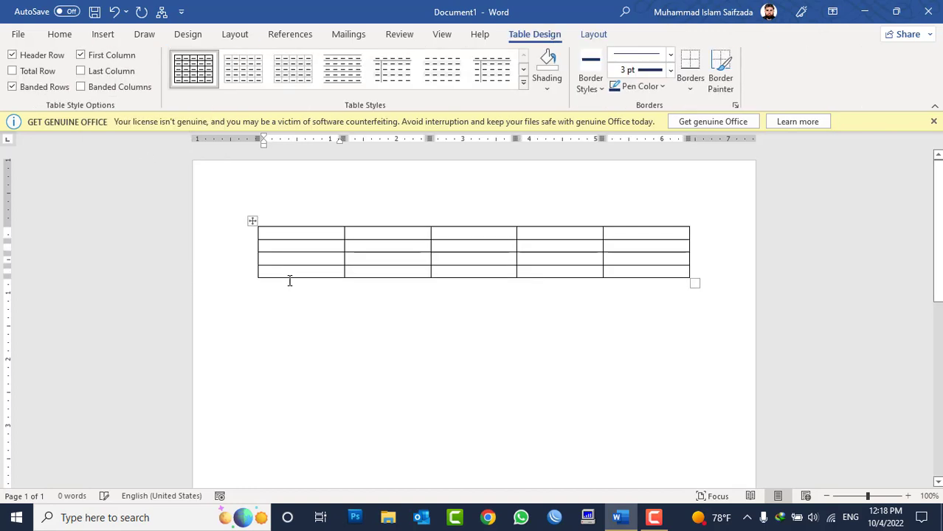
left_click(320, 316)
key("Return")
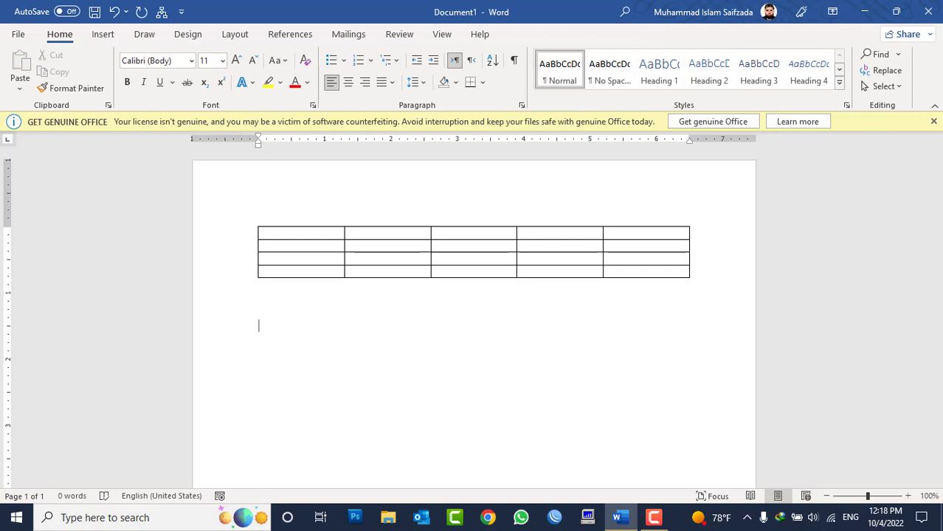
type("+")
type("----------------")
key("BackSpace")
key("BackSpace")
key("BackSpace")
key("BackSpace")
key("BackSpace")
key("BackSpace")
key("BackSpace")
key("BackSpace")
key("BackSpace")
In Math AutoCorrect, stop math rules from applying outside equations.
left_click(18, 34)
key("Escape")
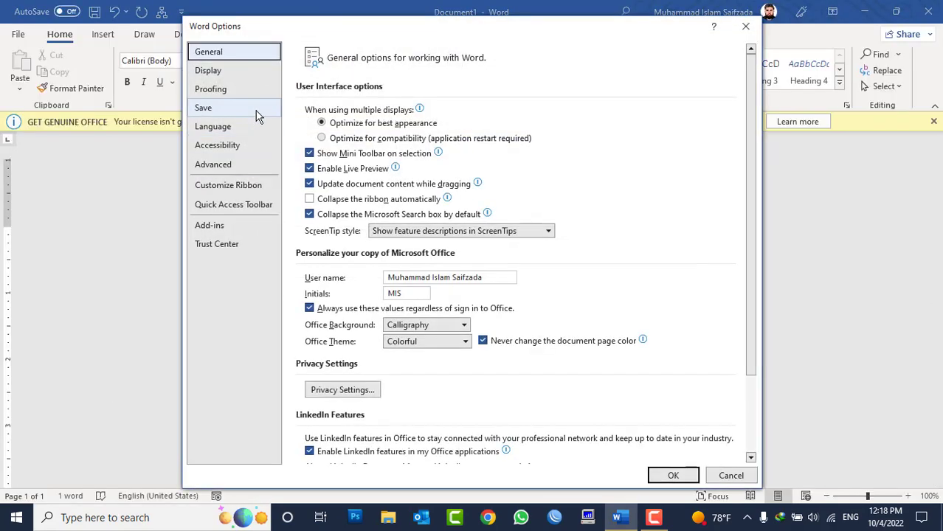
left_click(210, 88)
left_click(567, 112)
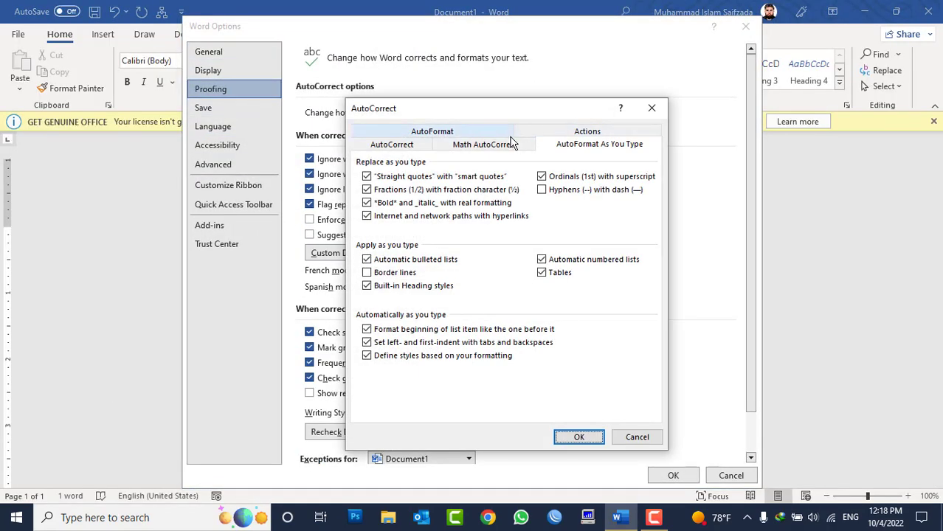
left_click(477, 146)
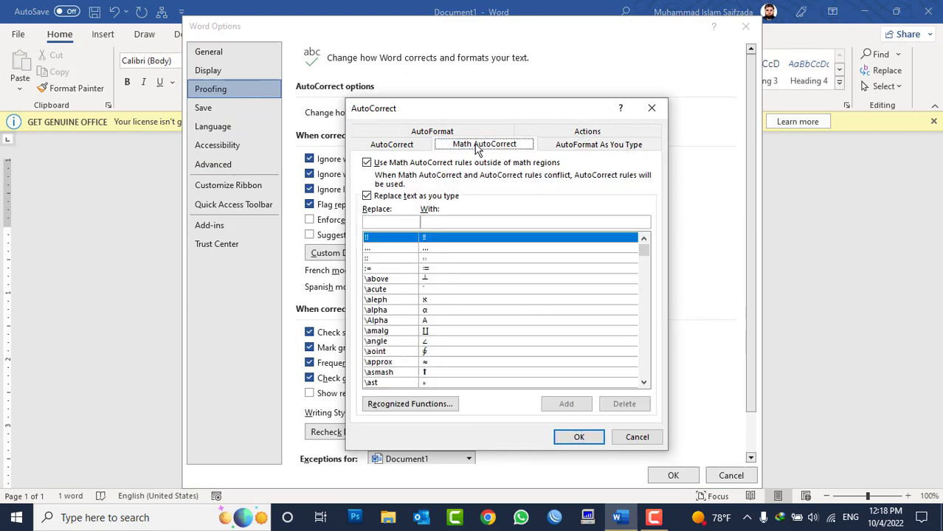
left_click(419, 163)
left_click(581, 438)
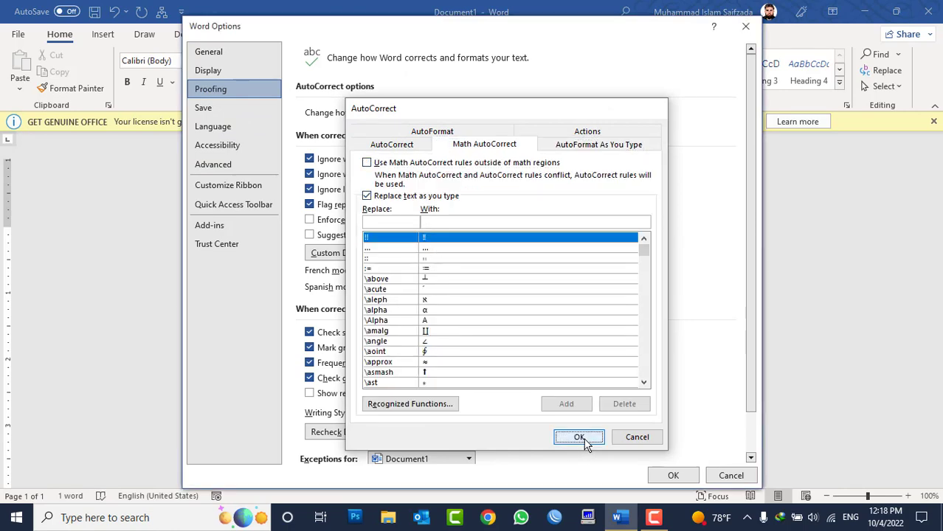
left_click(664, 475)
Replace the ± line with a +---+---+---+ line that AutoFormat converts into a one-row, three-column table.
key("BackSpace")
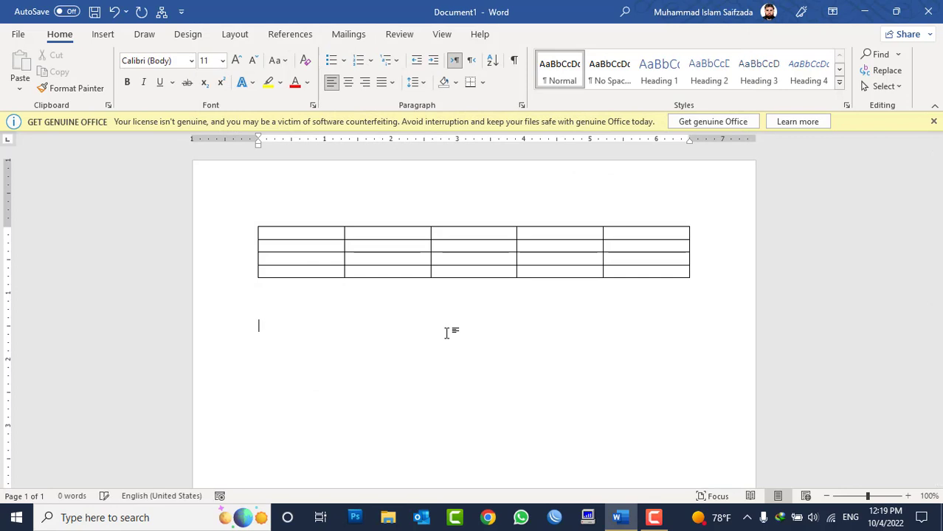
type("+--------------------")
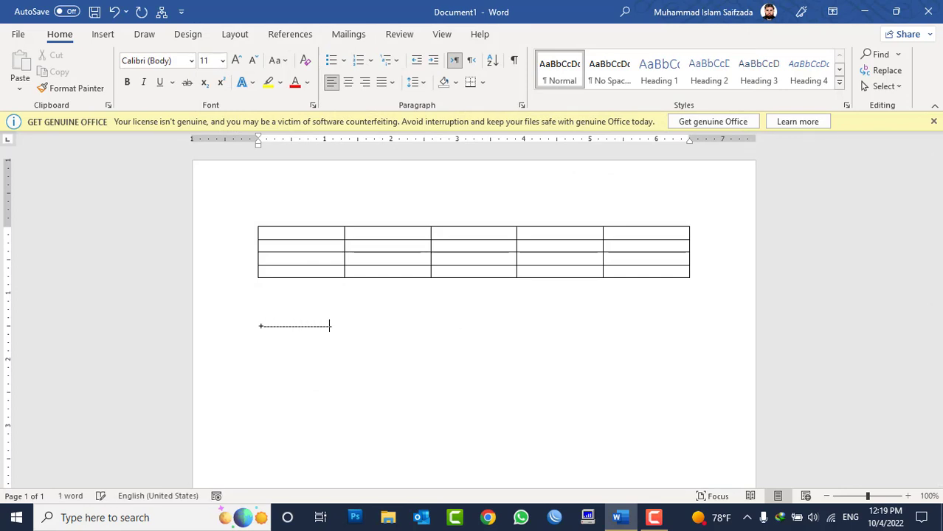
type("---+-")
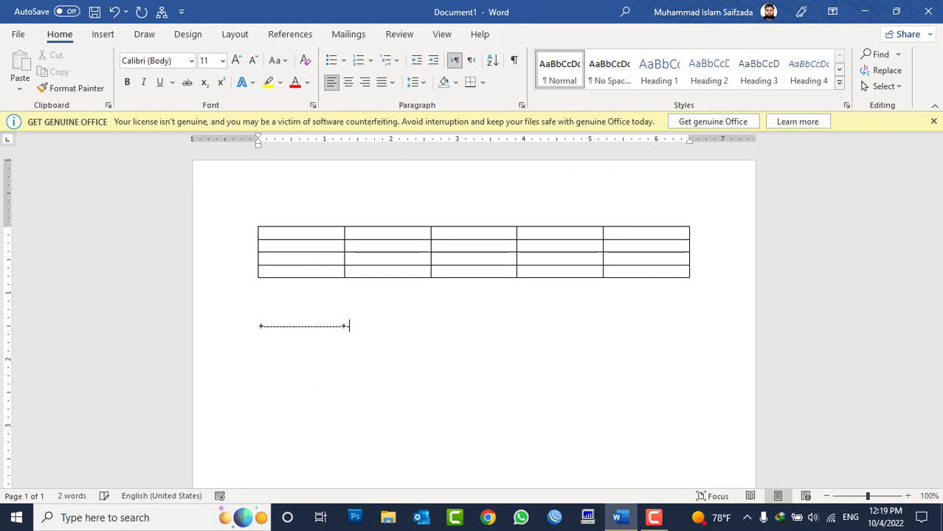
type("--------------")
type("----+------------")
type("----------------------------------------------------")
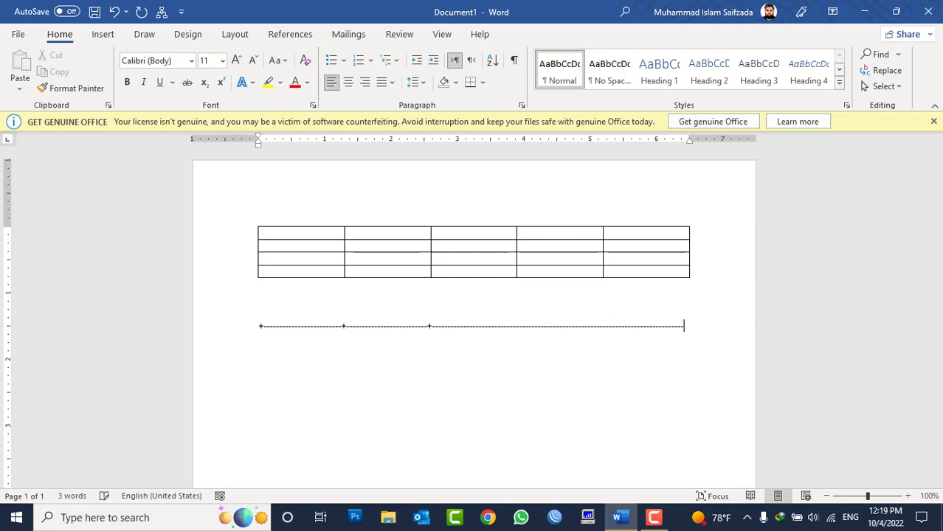
key("Return")
type("+")
key("Return")
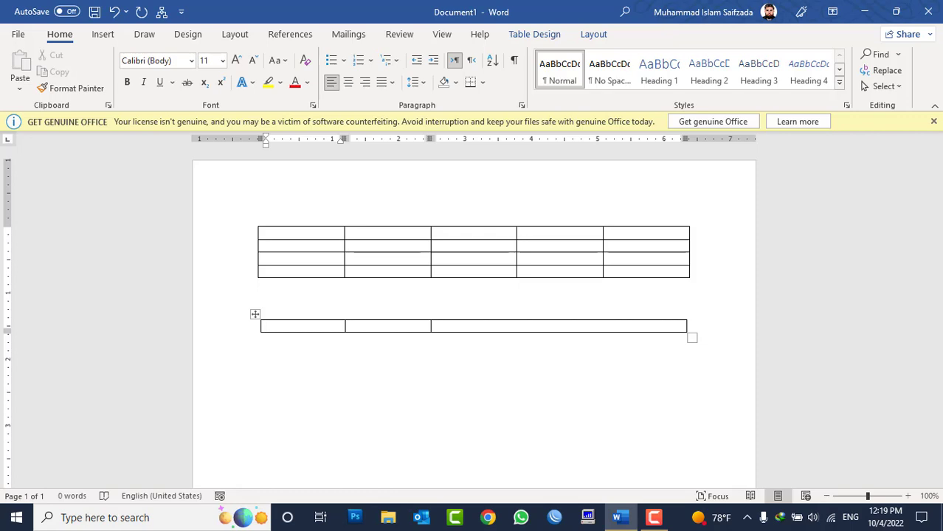
Extend the second table to nine rows and make its first row taller.
key("Tab")
key("Tab")
key("Tab")
key("Tab")
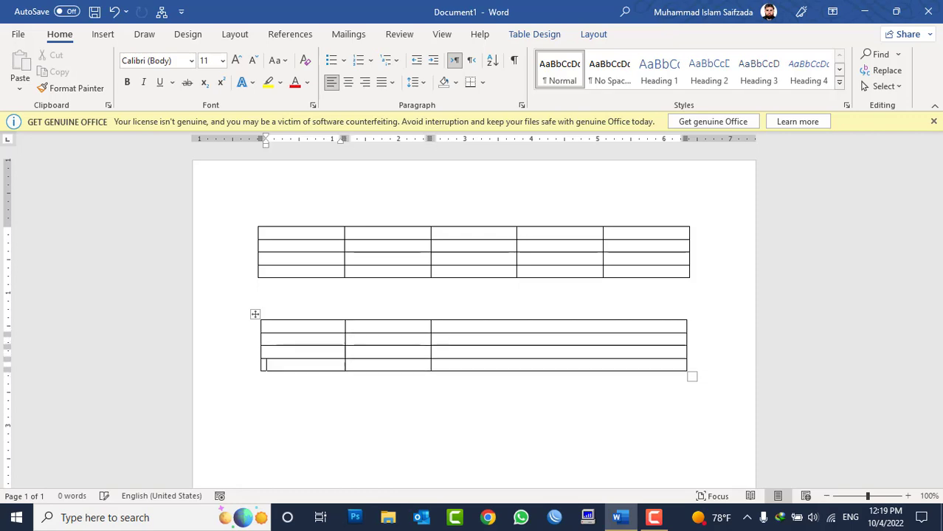
key("Tab")
key("Tab")
key("Tab")
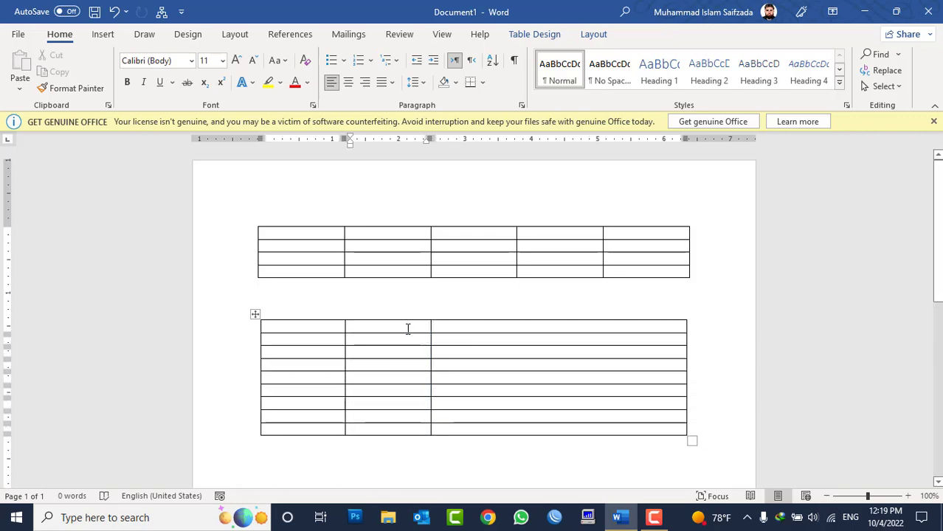
left_click_drag(402, 335, 402, 351)
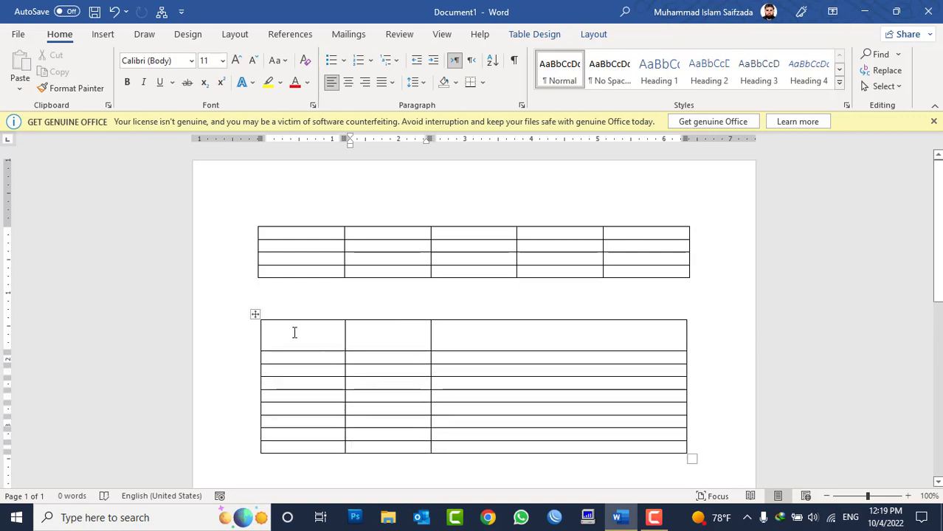
Align Center the contents of all the table's cells, then select the whole document.
left_click_drag(295, 331, 655, 450)
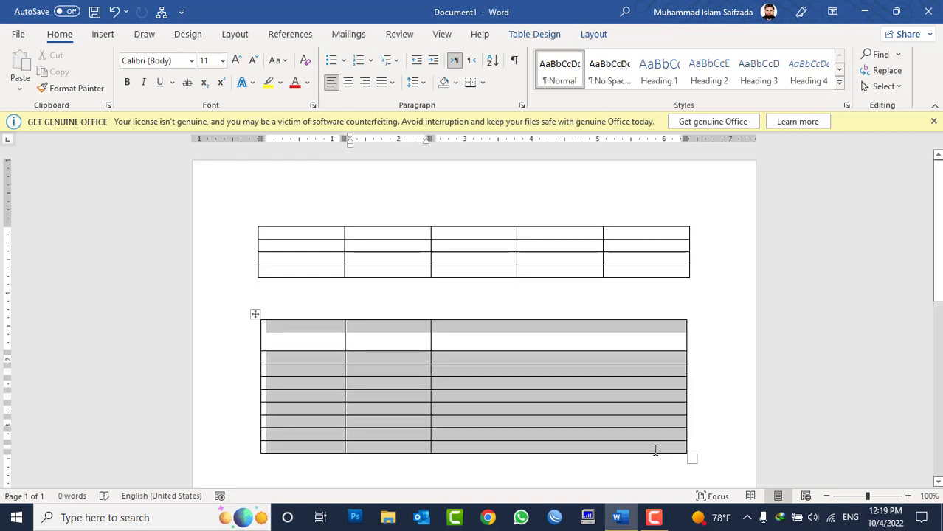
left_click(592, 37)
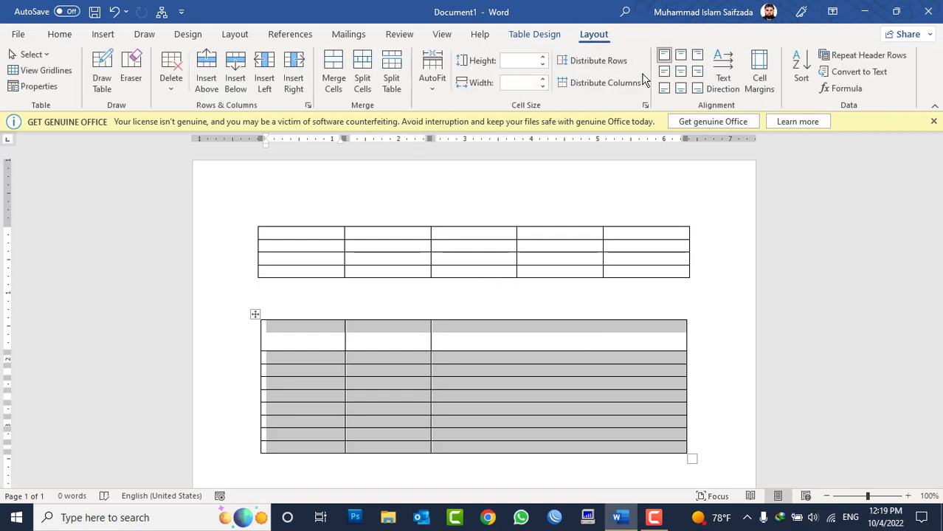
left_click(680, 72)
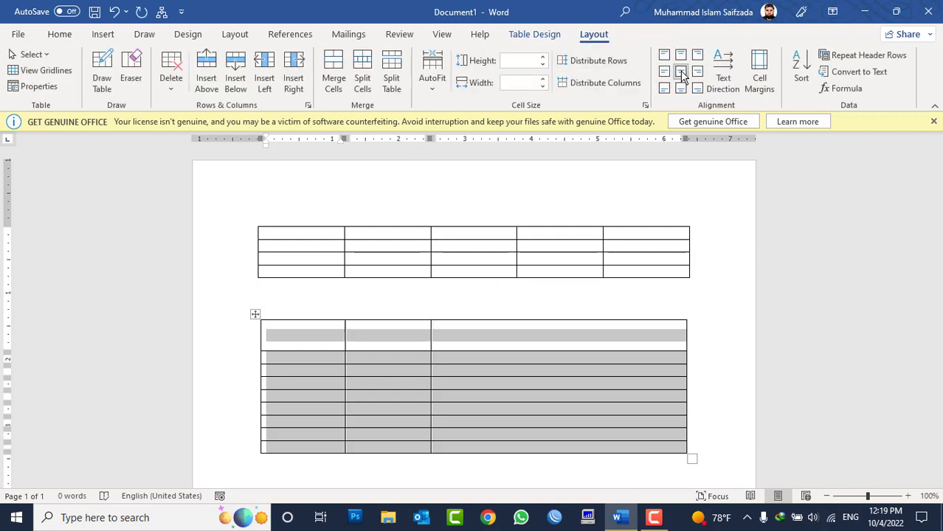
key("ctrl+a")
key("Delete")
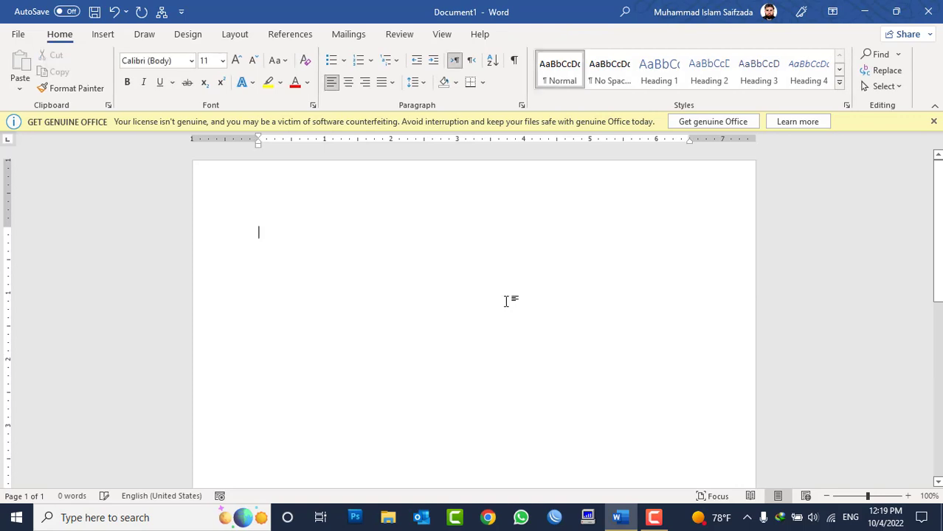
left_click(18, 34)
left_click(27, 478)
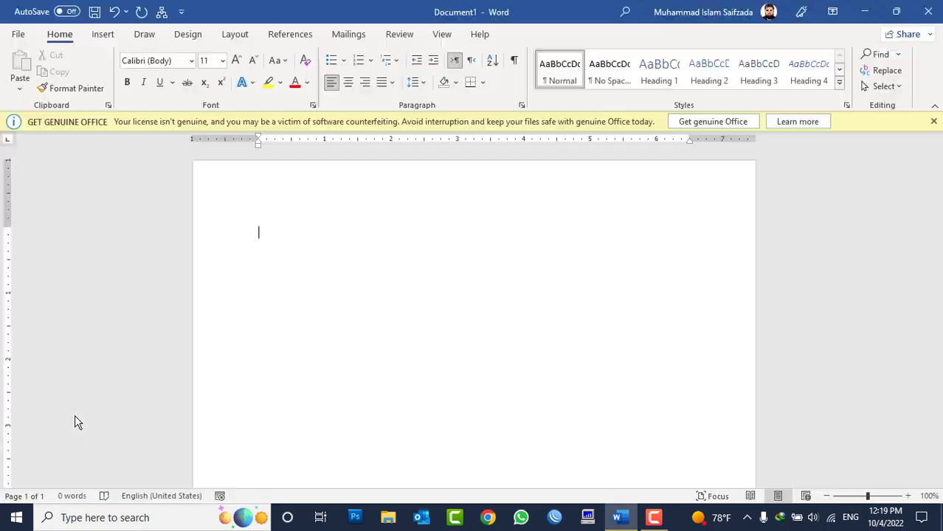
left_click(219, 87)
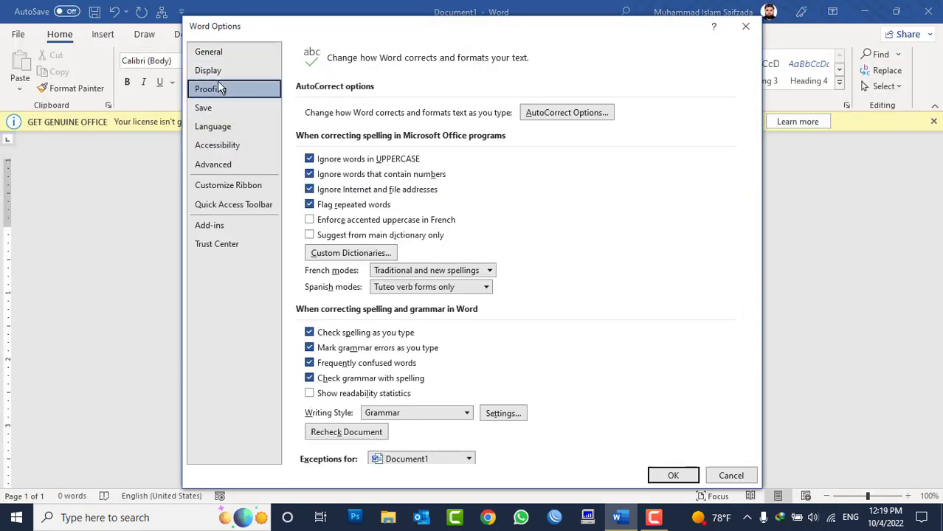
left_click(521, 115)
left_click(574, 134)
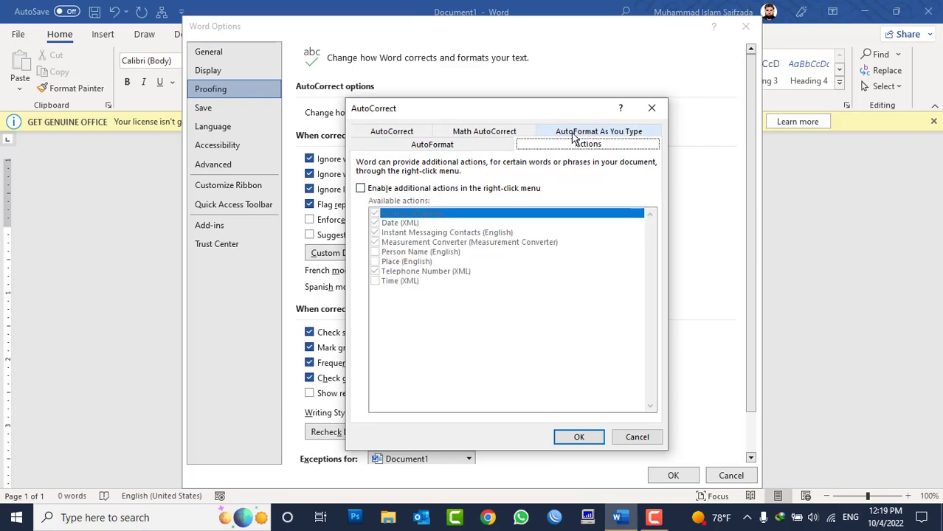
left_click(574, 138)
left_click(587, 440)
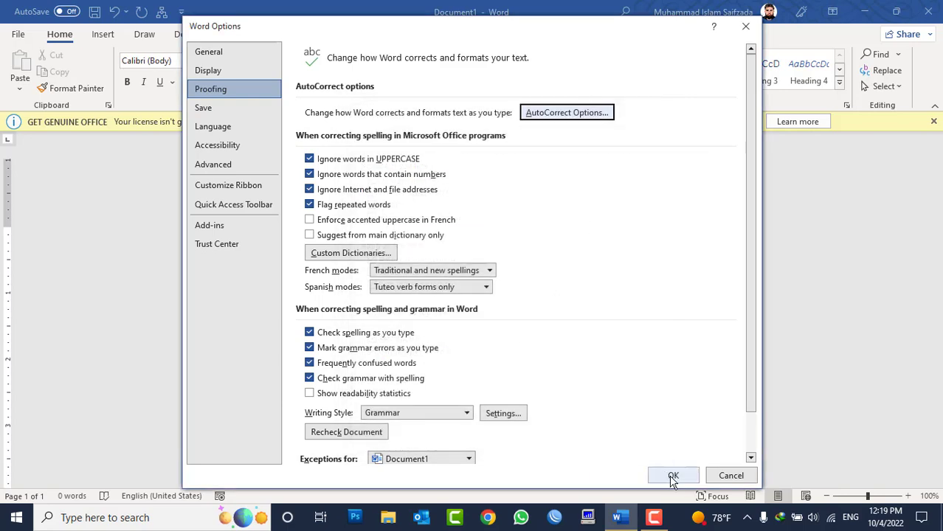
left_click(673, 477)
type("+--------------------")
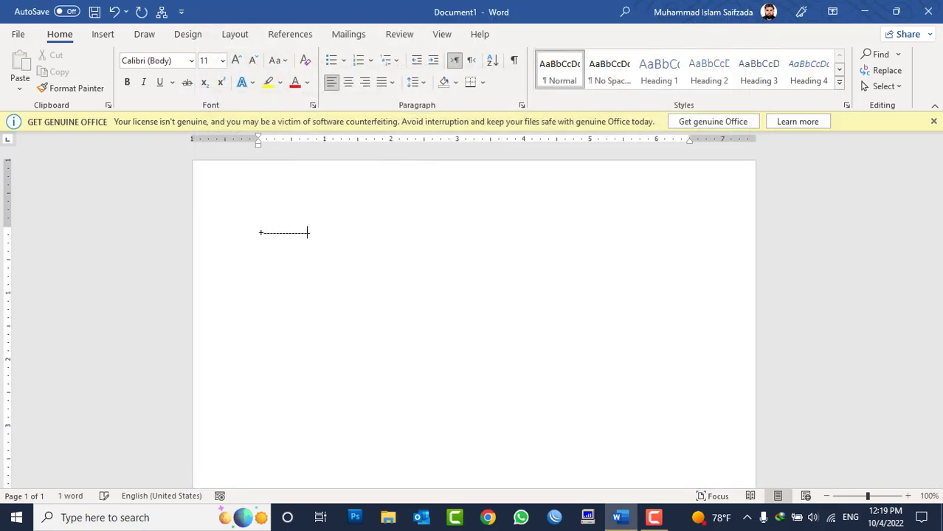
type("-------+--------")
type("-------------------------+")
key("Return")
key("ctrl+a")
key("Delete")
Check Hyphens with dash, Tables and Border lines in AutoFormat As You Type, then close Options.
left_click(16, 35)
left_click(65, 479)
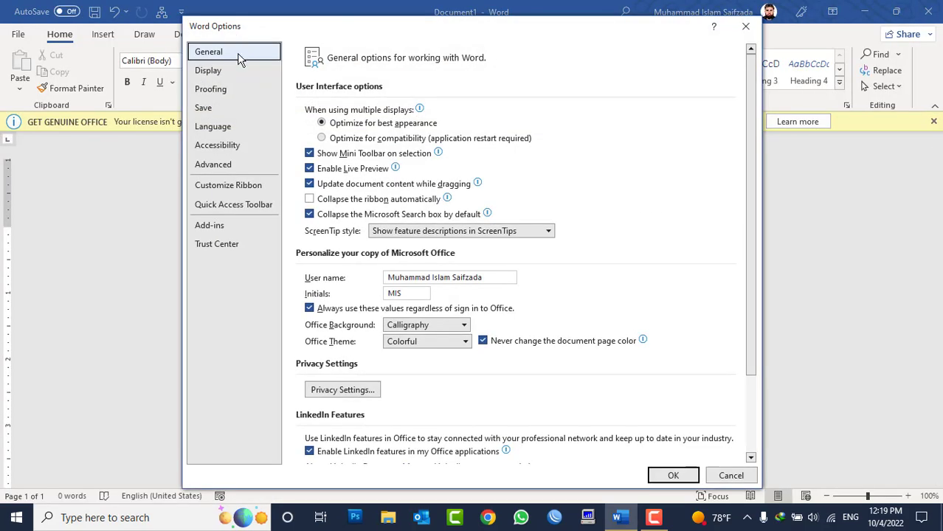
left_click(240, 89)
left_click(543, 113)
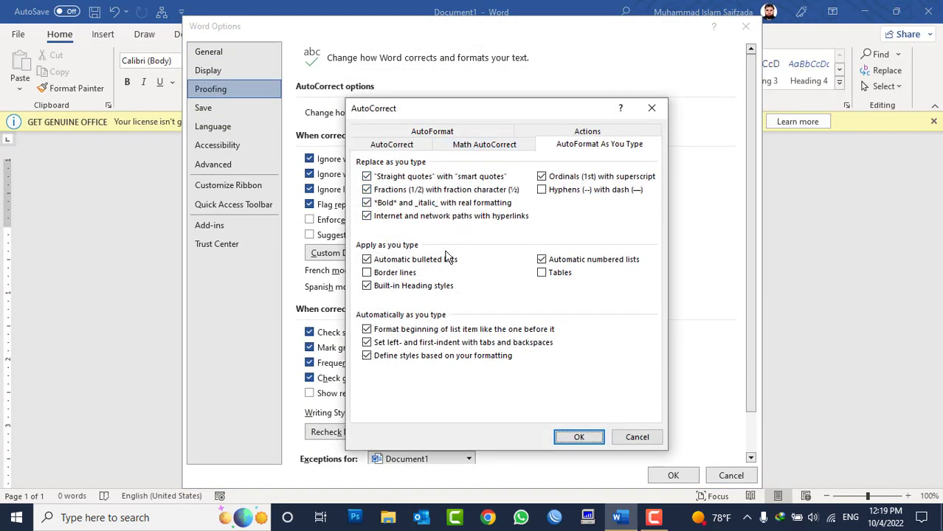
left_click(583, 190)
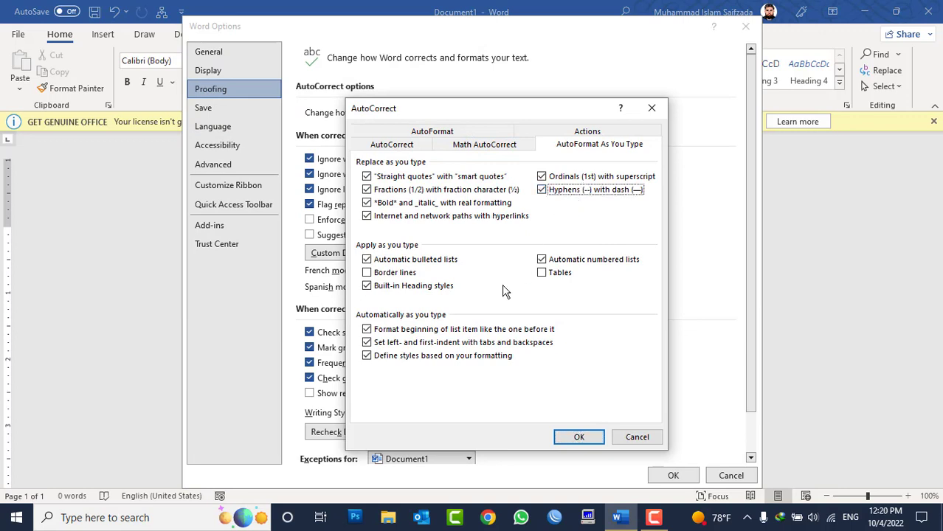
left_click(542, 273)
left_click(366, 273)
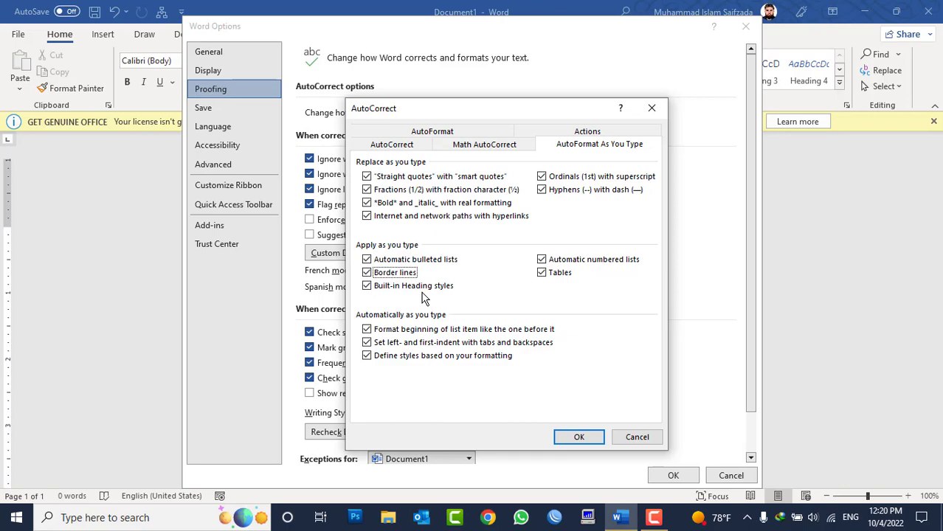
left_click(588, 440)
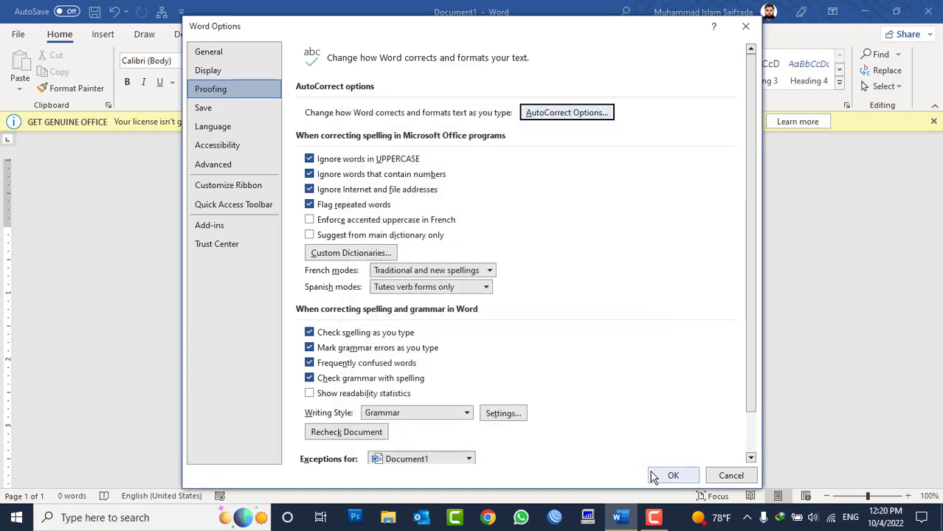
left_click(653, 476)
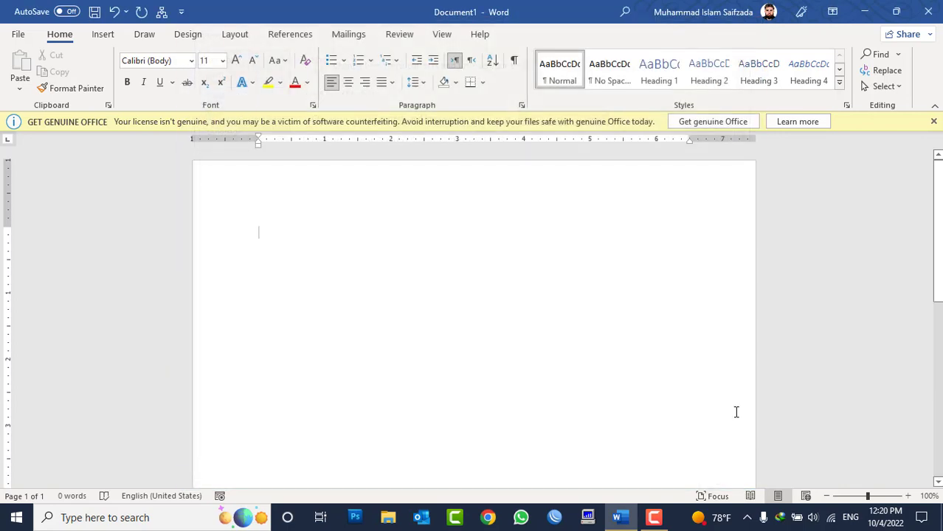
Type 'afghanistan' on its own line, then undo the automatic heading formatting.
type("afghanistan")
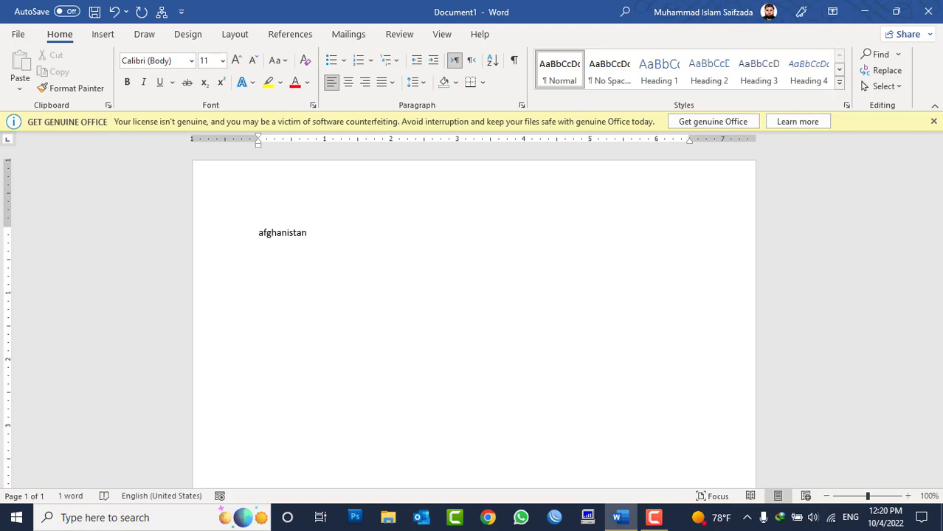
key("Return")
key("Return")
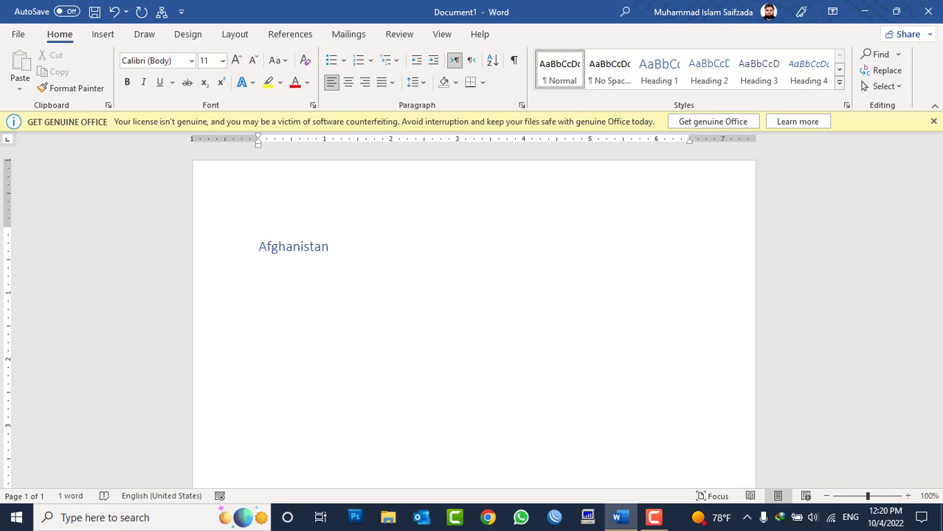
key("ctrl+z")
Clear the page and retype 'Afghanistan' so it becomes a blue heading.
key("ctrl+a")
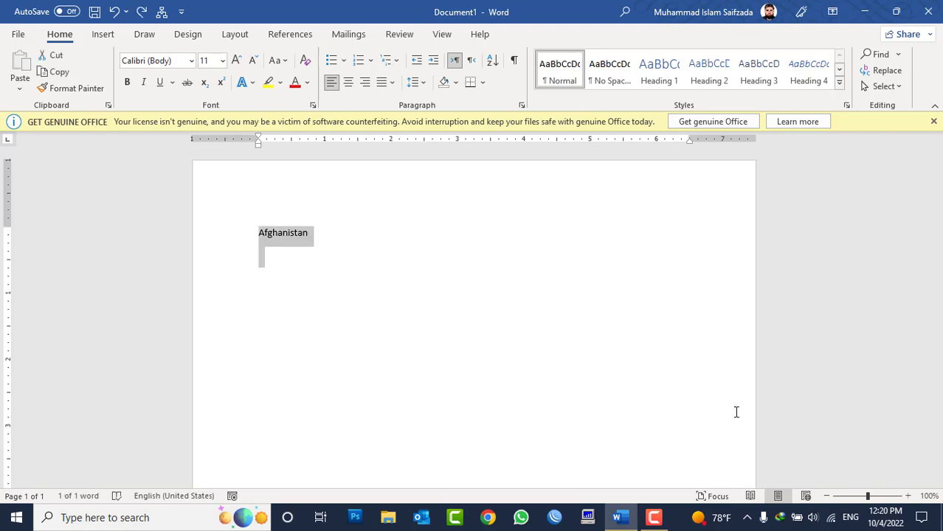
key("Delete")
type("Afghanist")
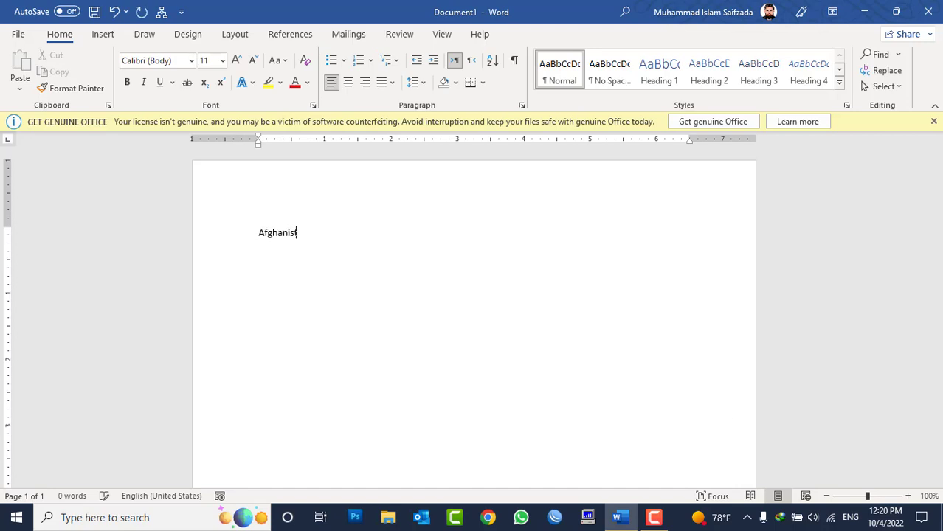
type("an")
key("Return")
key("Return")
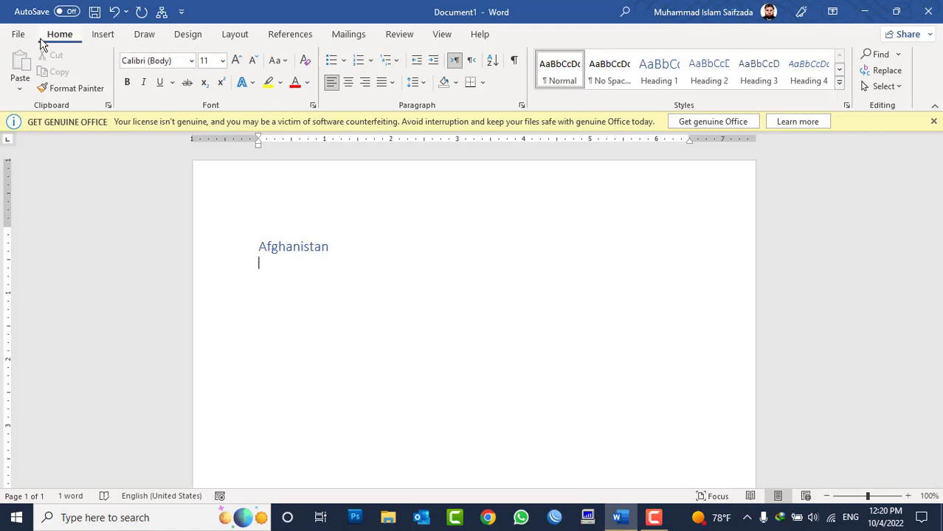
Uncheck Built-in Heading styles in AutoFormat As You Type and delete the heading text.
left_click(17, 35)
left_click(63, 478)
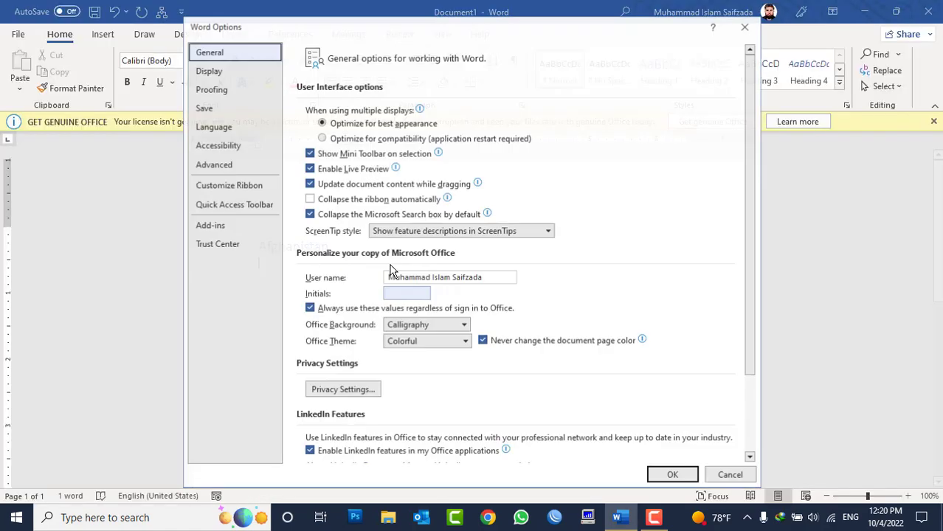
left_click(239, 94)
left_click(566, 112)
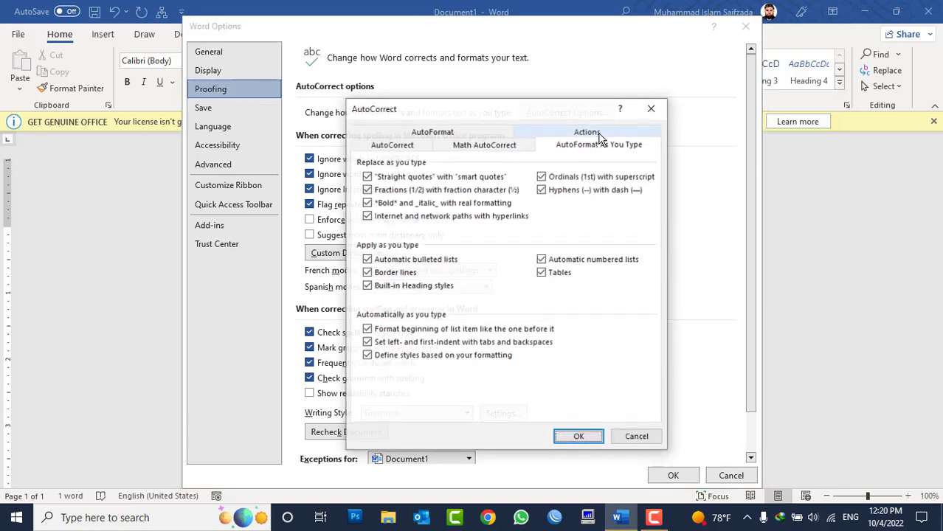
left_click(411, 287)
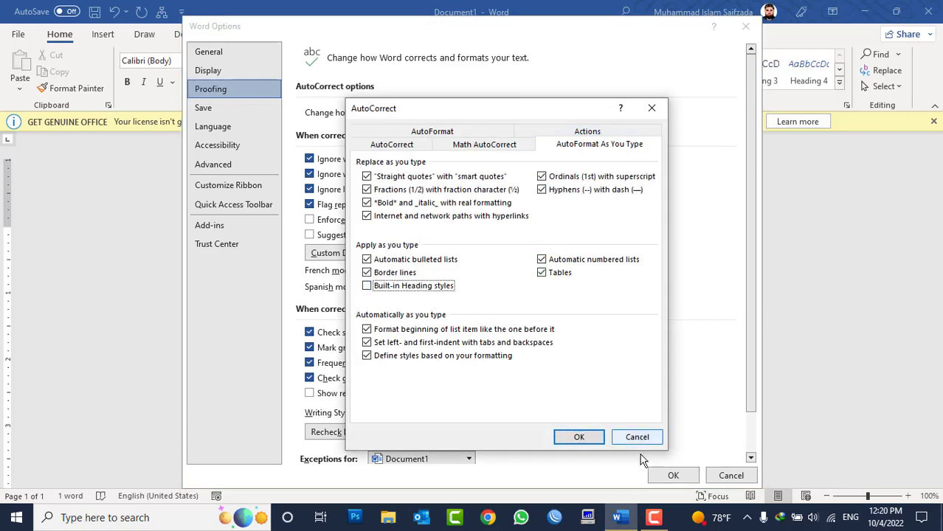
left_click(579, 437)
left_click(688, 474)
key("ctrl+a")
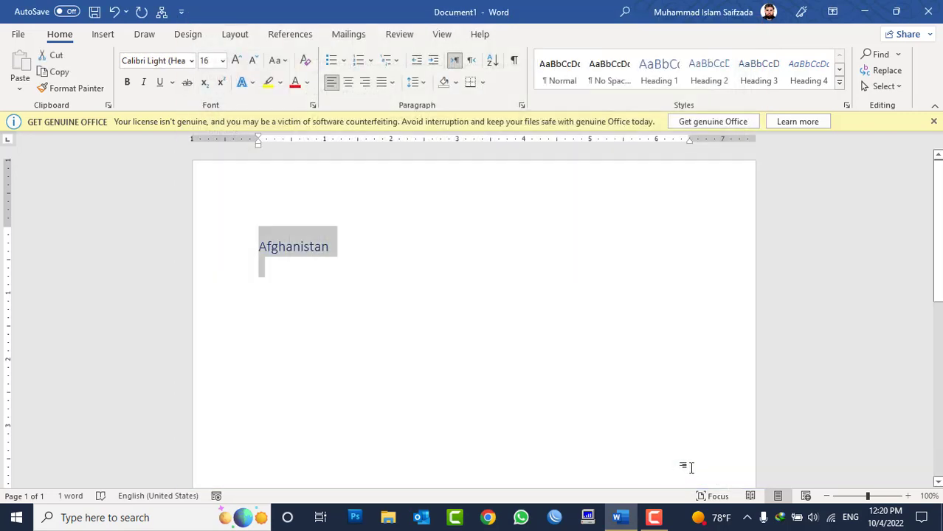
key("Delete")
Retype 'Afghanistan' as plain text, fixing typos, and select it all for deletion.
type("Afgha")
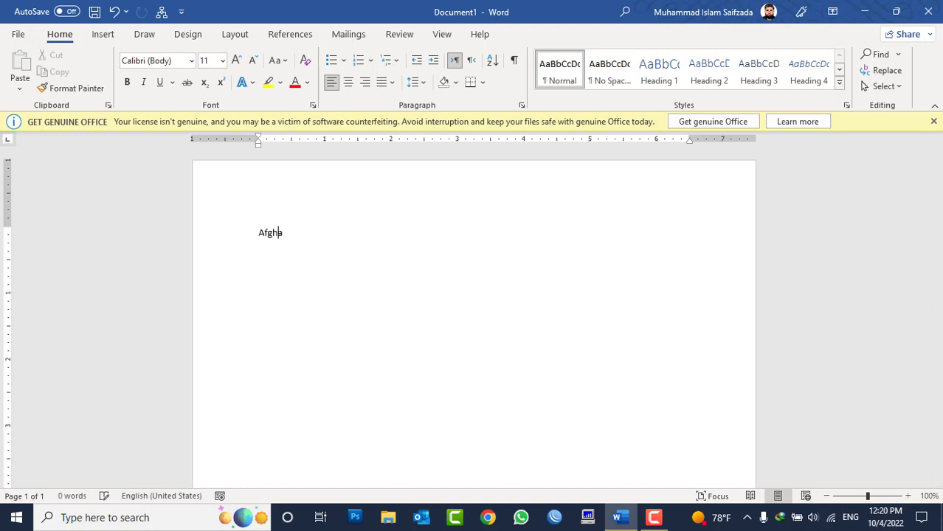
type("nsistan")
key("BackSpace")
key("BackSpace")
key("BackSpace")
key("BackSpace")
key("BackSpace")
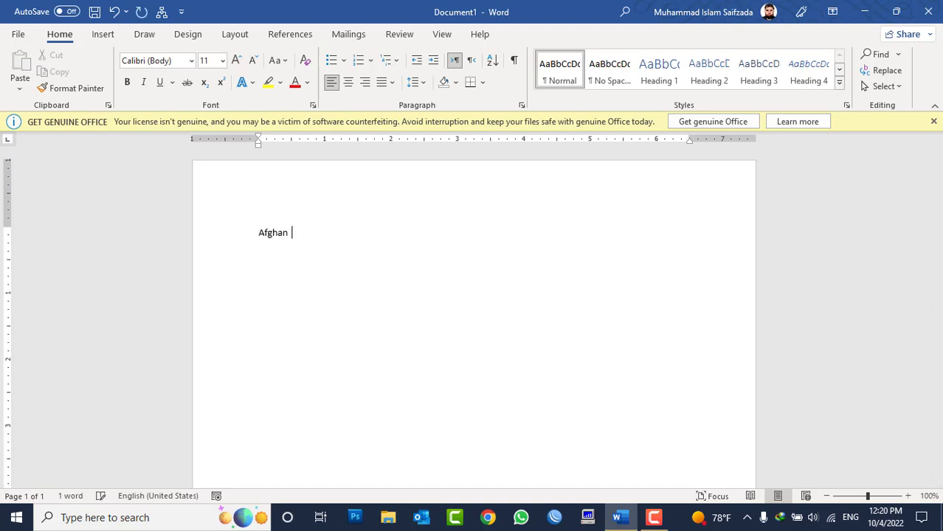
type("stan")
key("BackSpace")
type("nn")
key("BackSpace")
key("Left")
key("ctrl+a")
key("BackSpace")
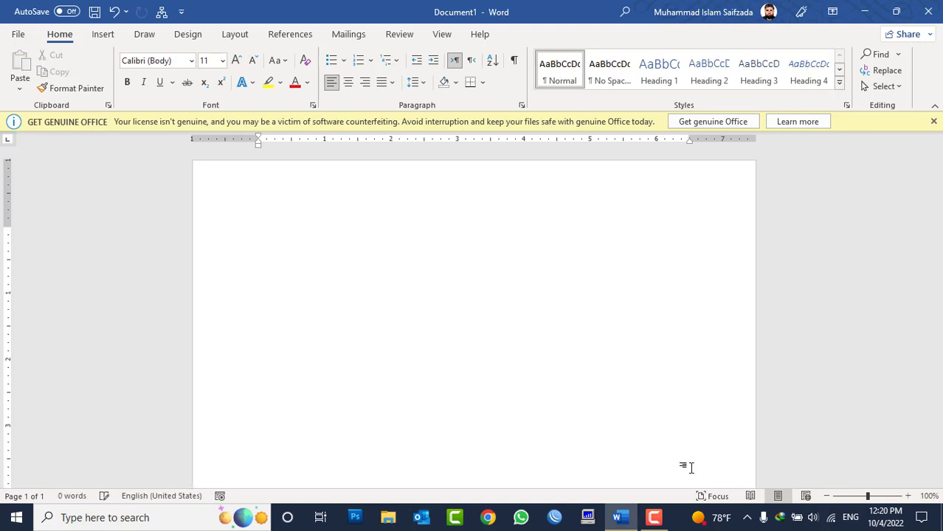
Check Built-in Heading styles again in AutoFormat As You Type and close Word Options.
left_click(18, 34)
left_click(26, 477)
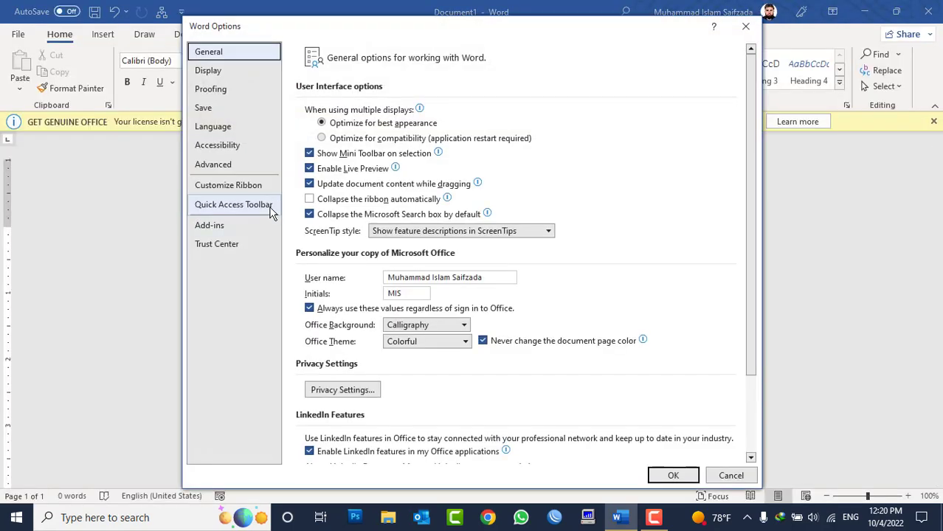
left_click(213, 96)
left_click(536, 112)
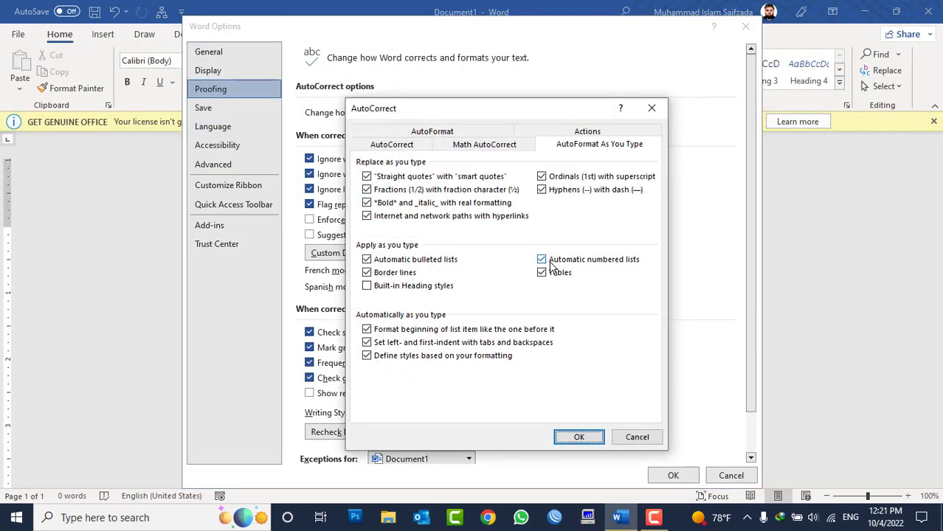
left_click(441, 286)
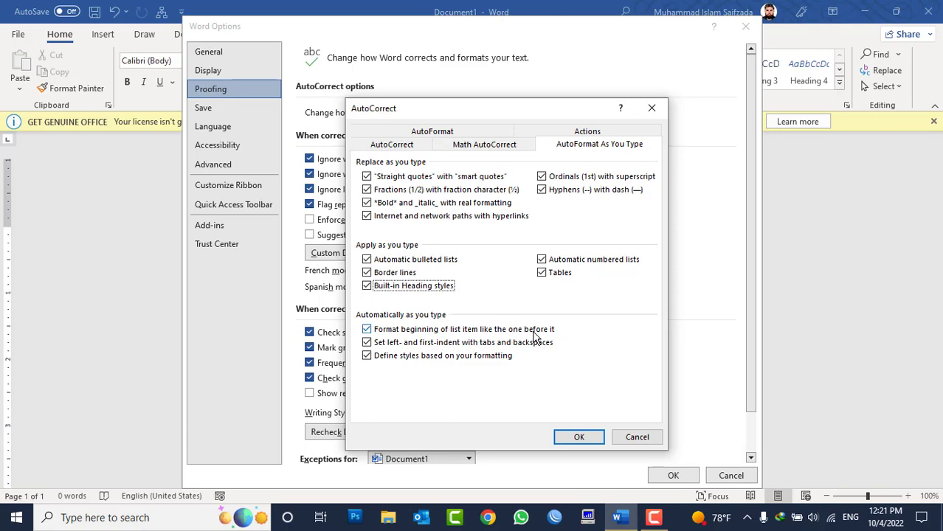
left_click(583, 437)
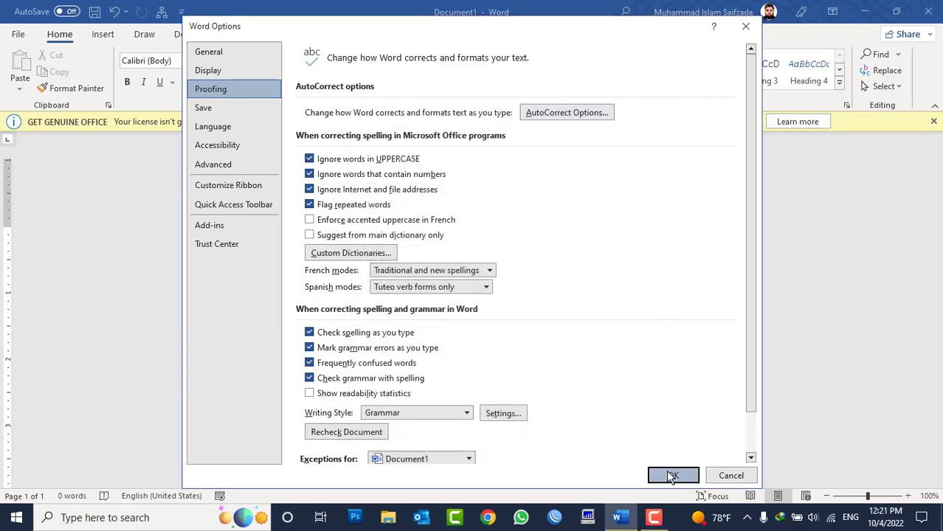
left_click(667, 475)
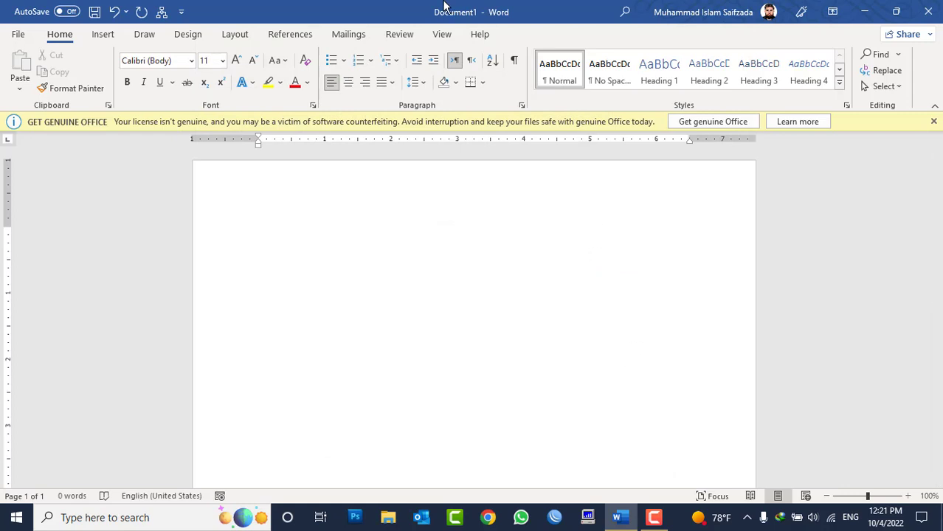
Start a numbered list with item 1 'What is computer and what for we use?', its opening bold and underlined.
left_click(358, 65)
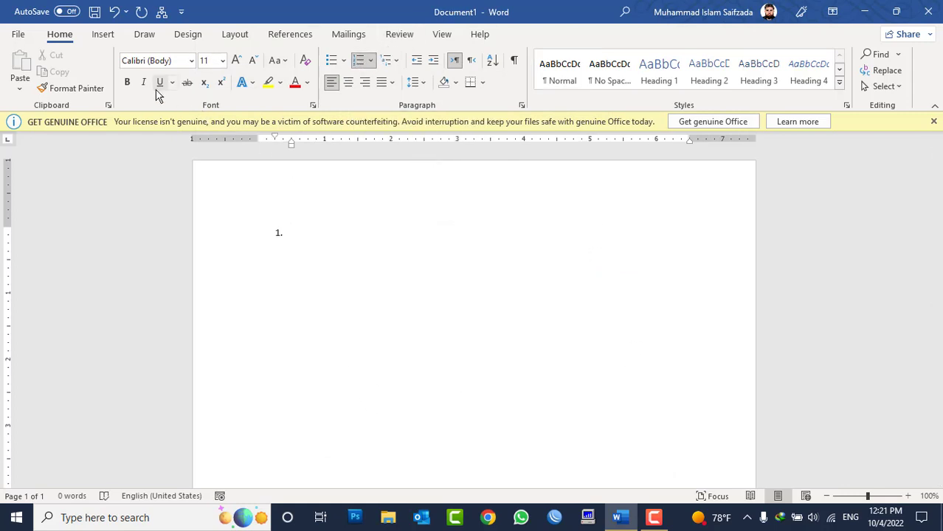
left_click(128, 85)
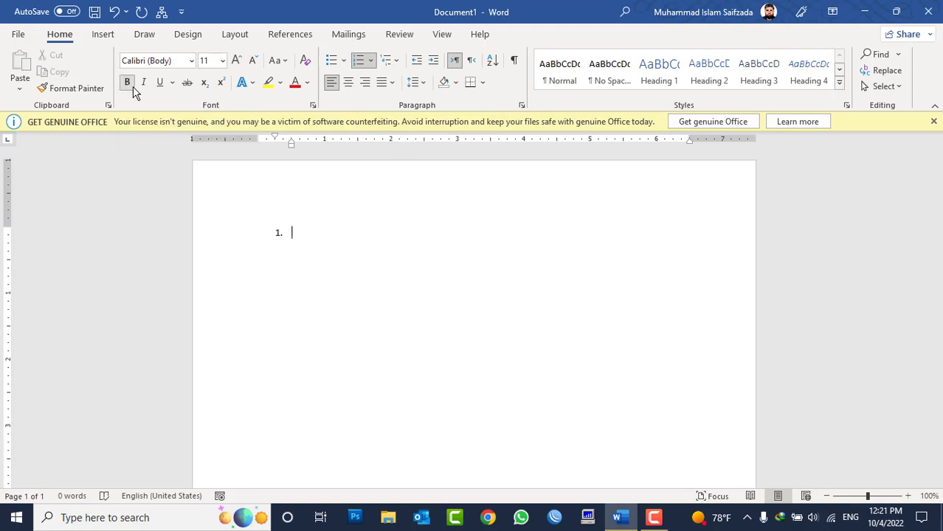
left_click(159, 84)
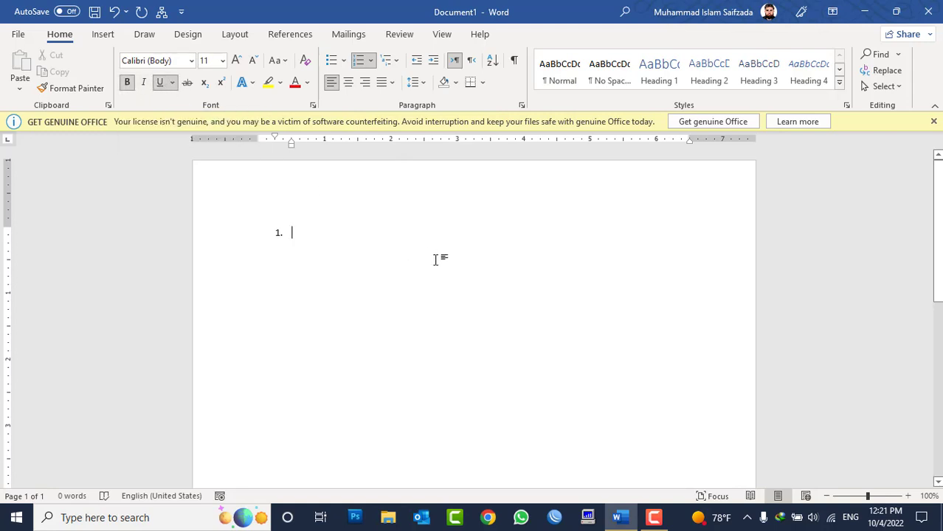
type("We")
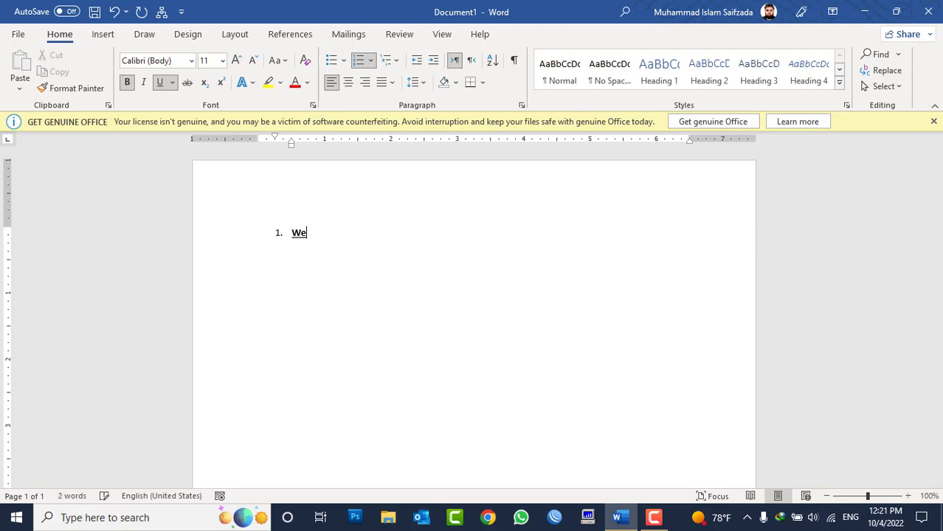
key("BackSpace")
type("hat ")
type("is computer")
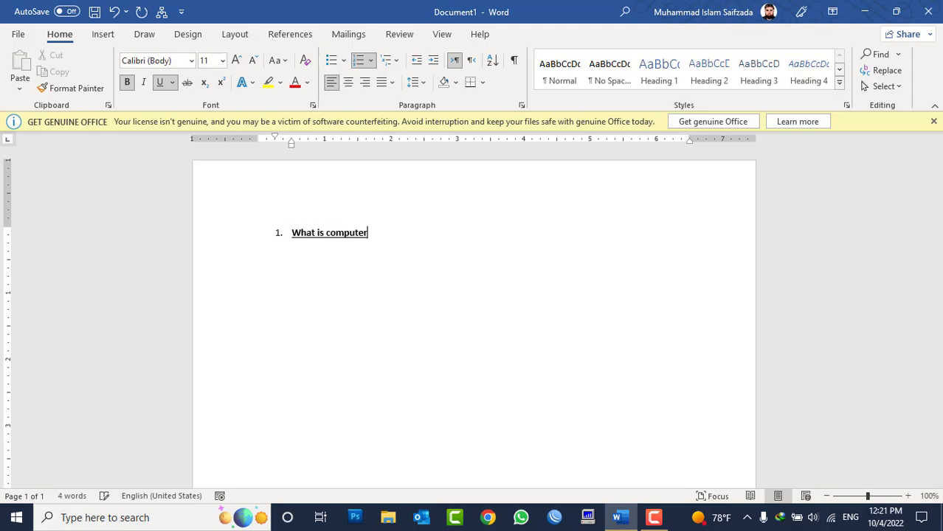
type(" and what for")
type(" we use?")
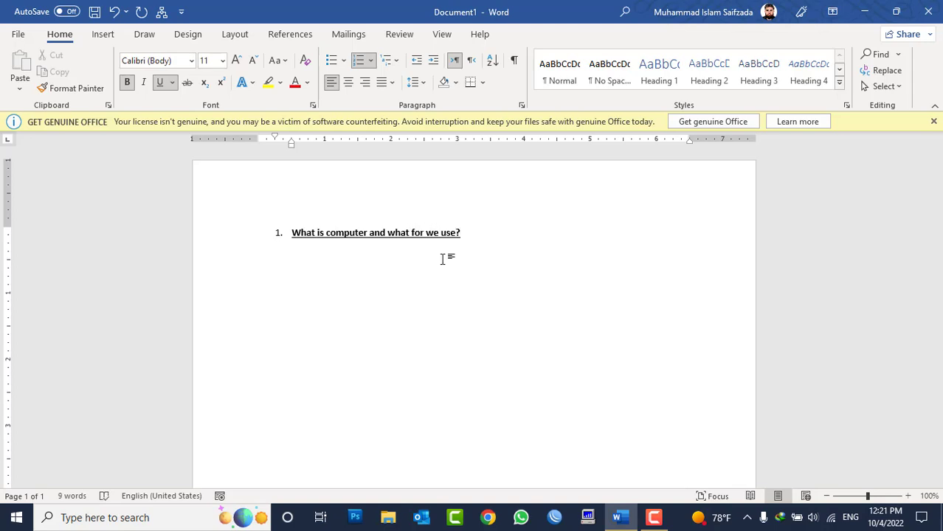
key("BackSpace")
key("BackSpace")
key("BackSpace")
key("BackSpace")
key("BackSpace")
key("BackSpace")
key("BackSpace")
key("BackSpace")
key("BackSpace")
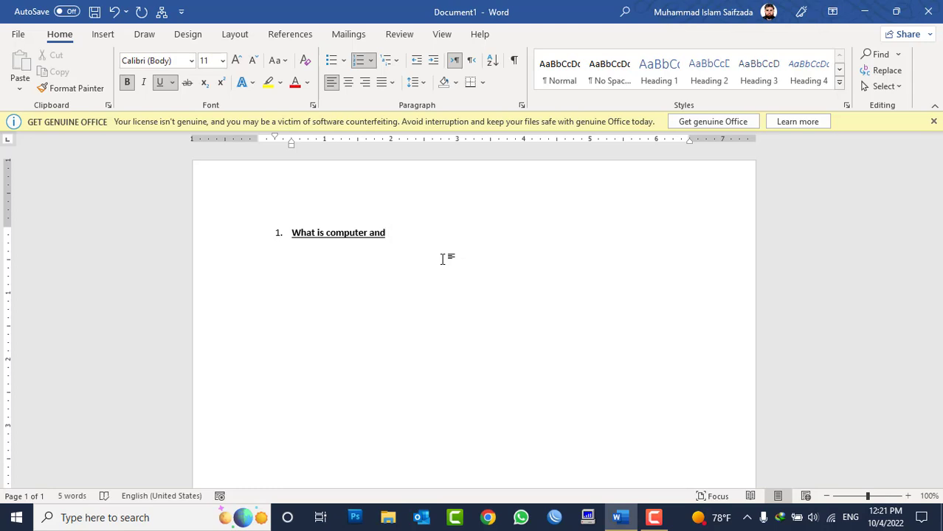
left_click(159, 83)
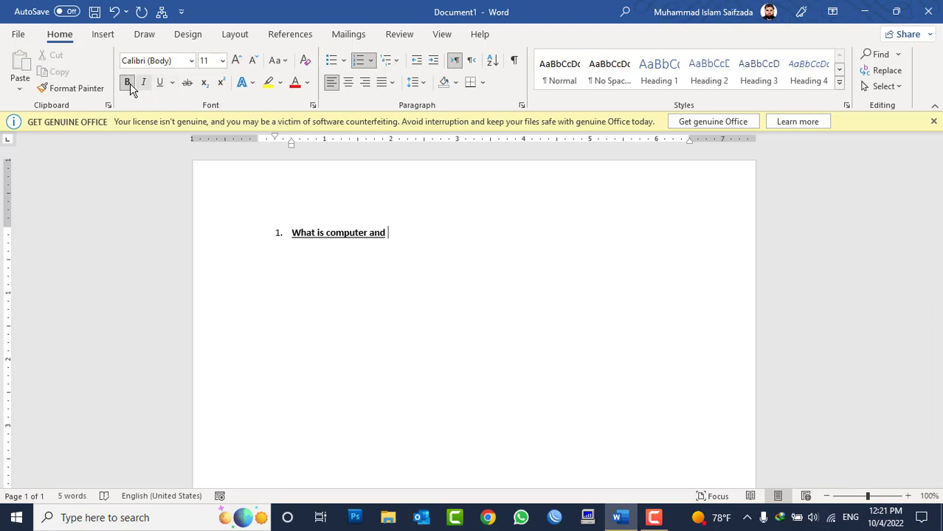
left_click(130, 85)
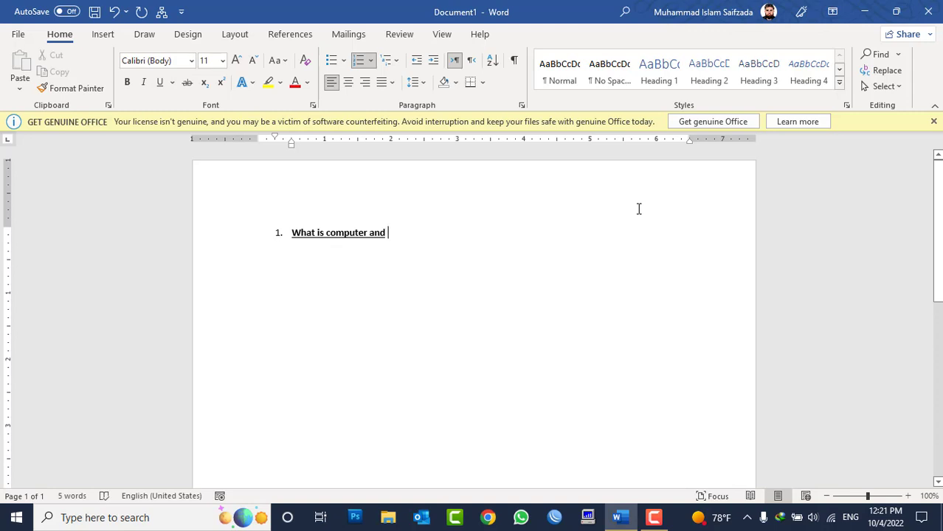
type("what for we ")
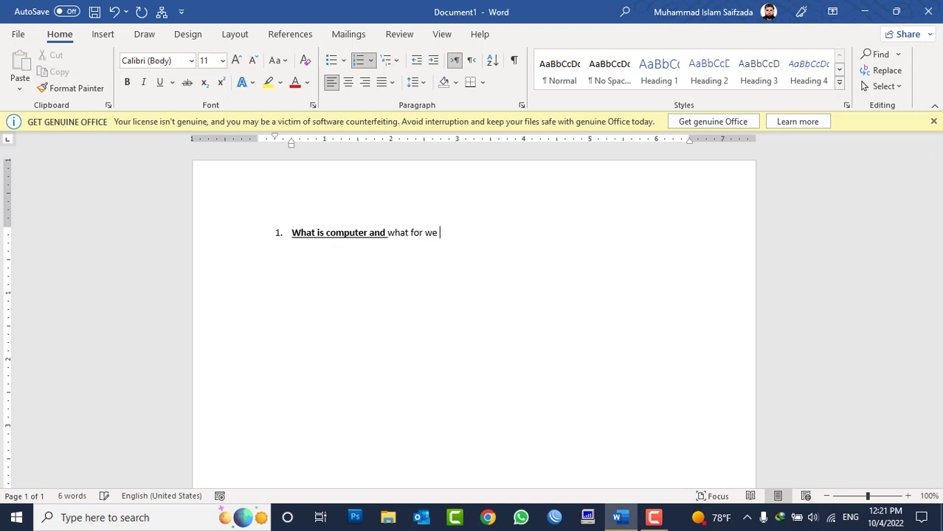
type("use?")
Start item 2, toggling bold and underline, and type the beginning of 'Welcome to afghanistan'.
key("Return")
key("ctrl+b")
key("ctrl+u")
type("welco")
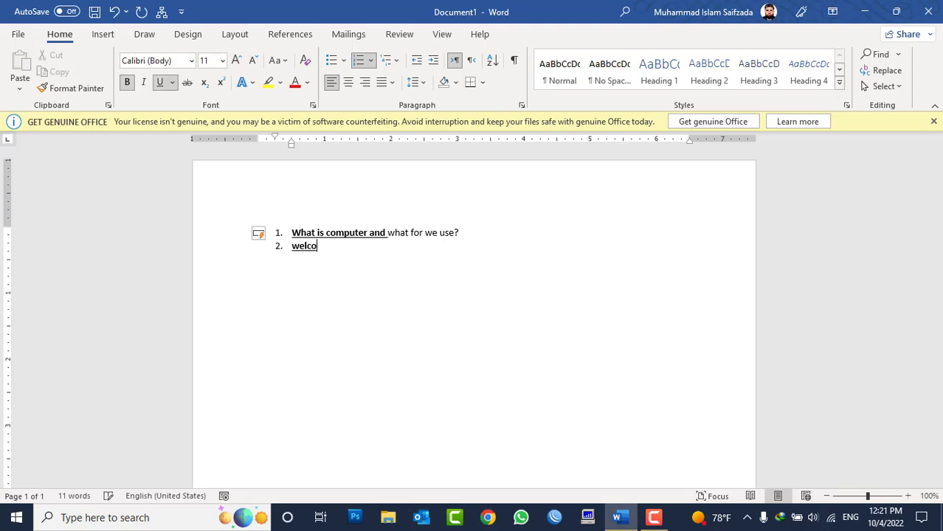
type("me to afgha")
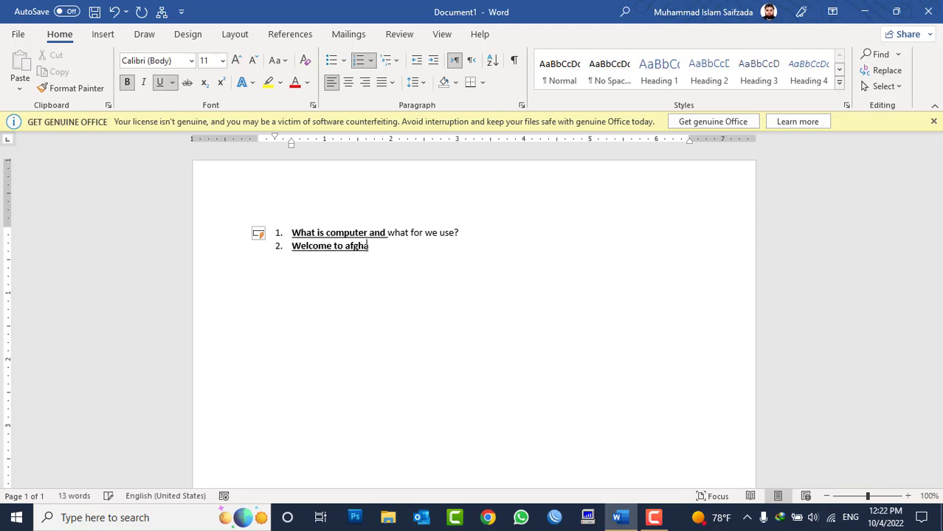
type("nistan")
Uncheck 'Format beginning of list item like the one before it' in AutoFormat As You Type.
left_click(17, 34)
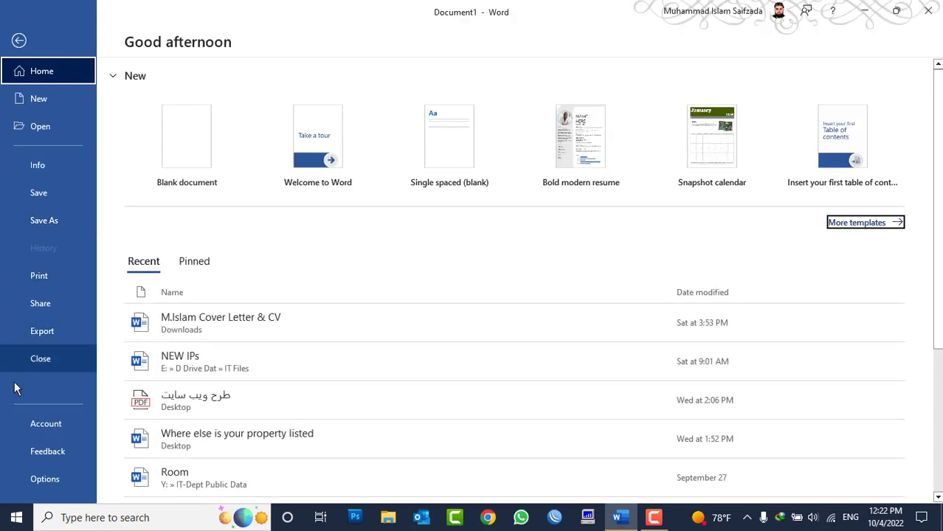
left_click(59, 478)
left_click(246, 93)
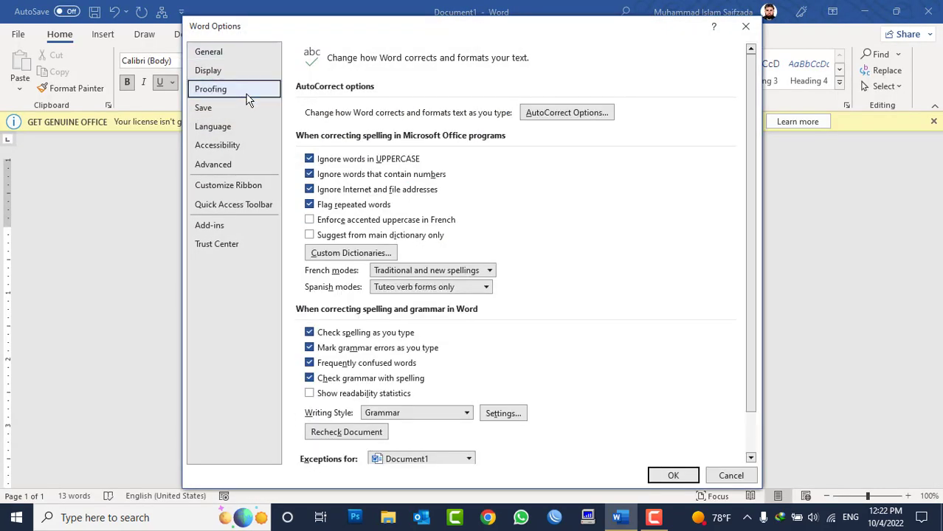
left_click(526, 108)
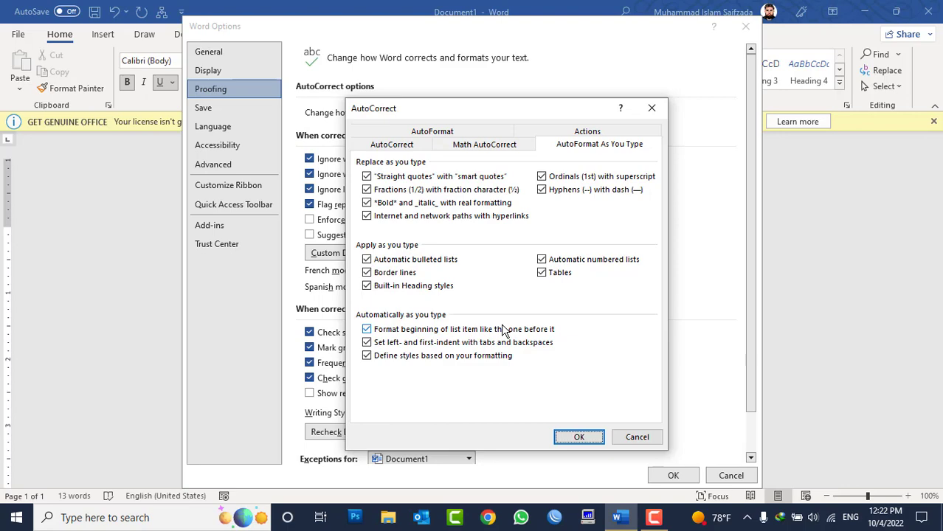
left_click(366, 329)
left_click(582, 436)
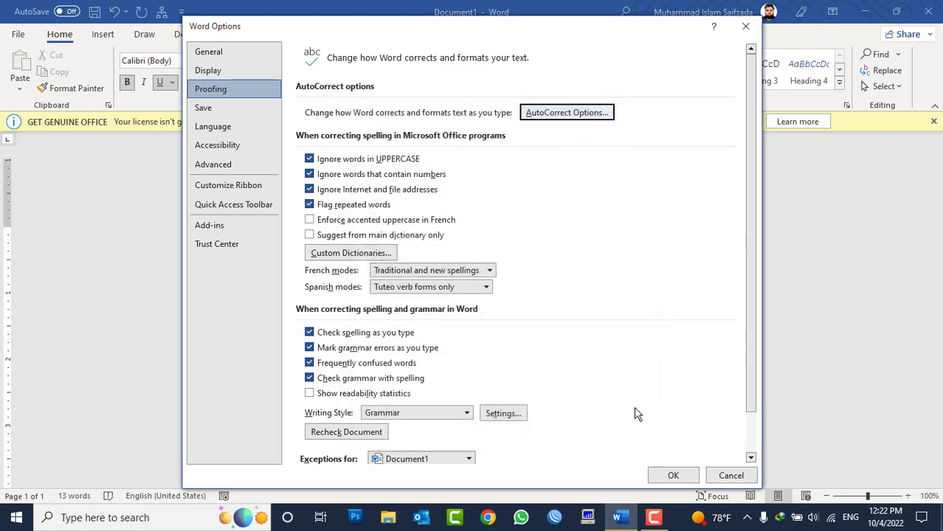
left_click(672, 475)
Start a new numbered list with an underlined 'What is computer' followed by plain 'and what te use'.
key("BackSpace")
key("BackSpace")
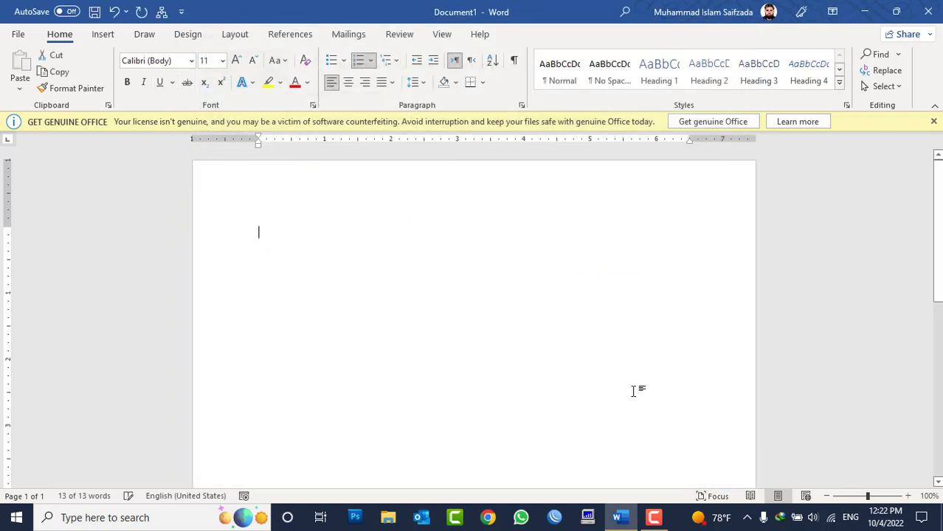
left_click(360, 59)
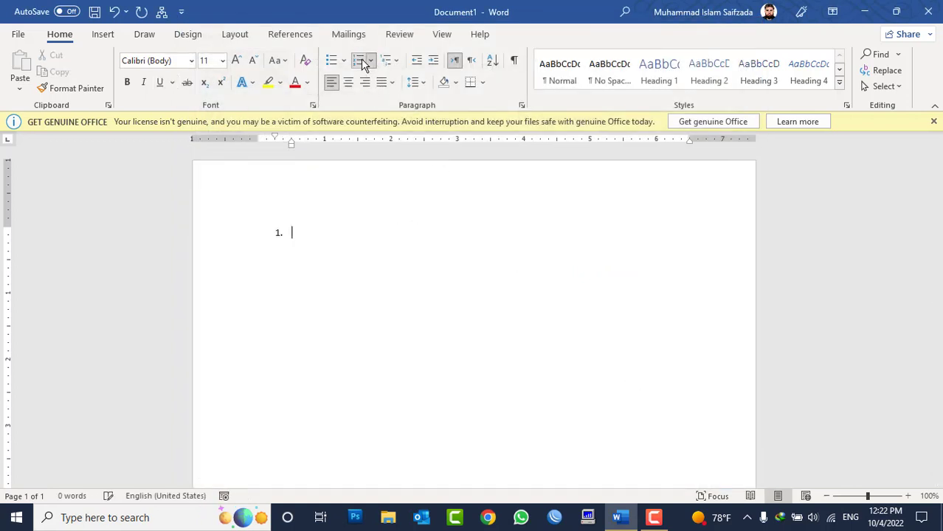
left_click(159, 82)
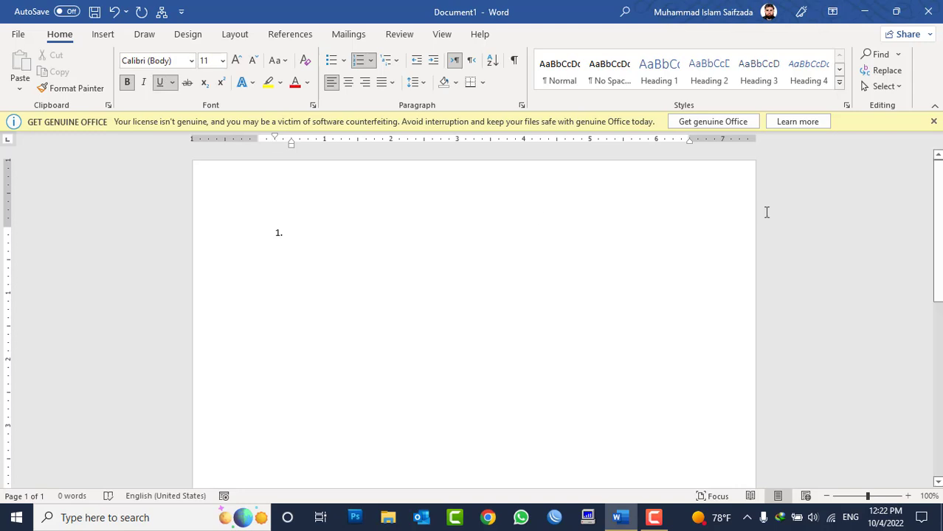
type("What is")
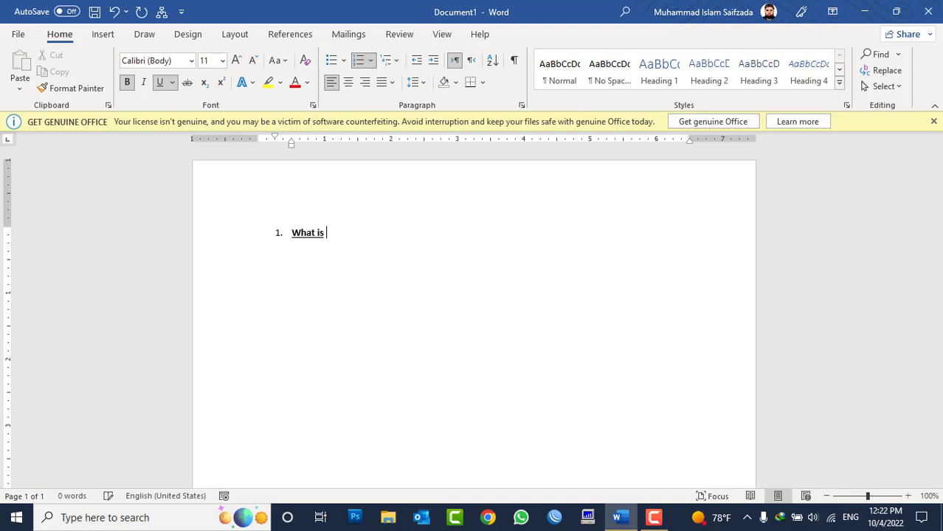
type(" computer")
left_click(160, 81)
left_click(126, 82)
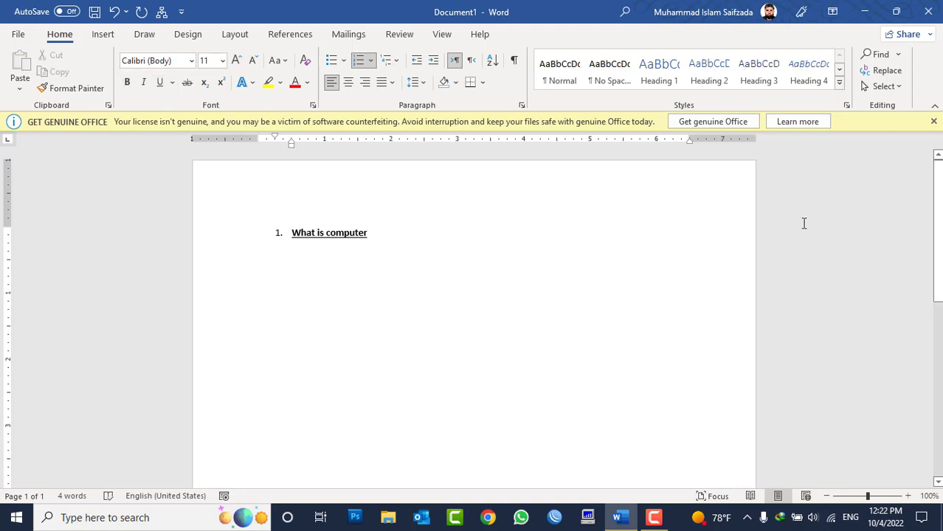
type("and what t")
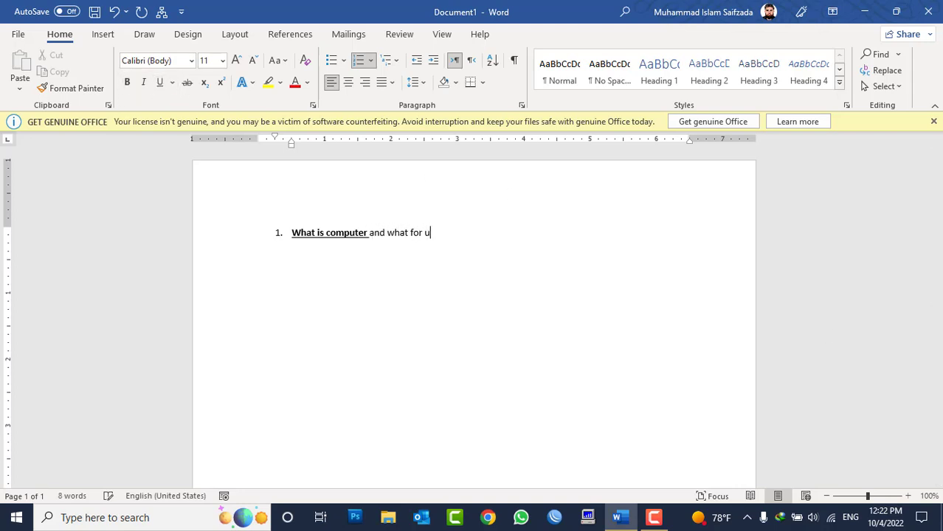
type("e use?")
Add filler list items, then select and delete all the text.
key("Return")
type("dfsdfsdfsdfsdf")
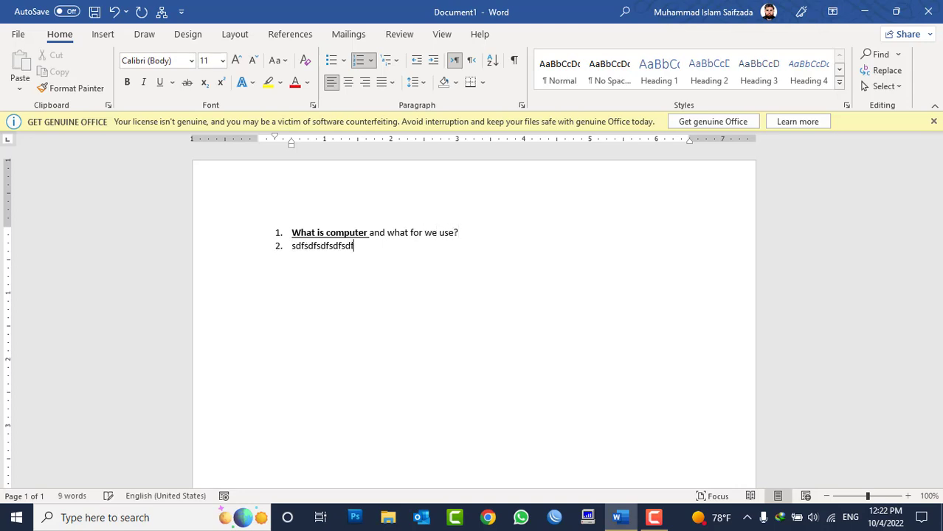
type("s dfsdf sdf sd fsd")
key("Return")
type("f")
key("Return")
type("s")
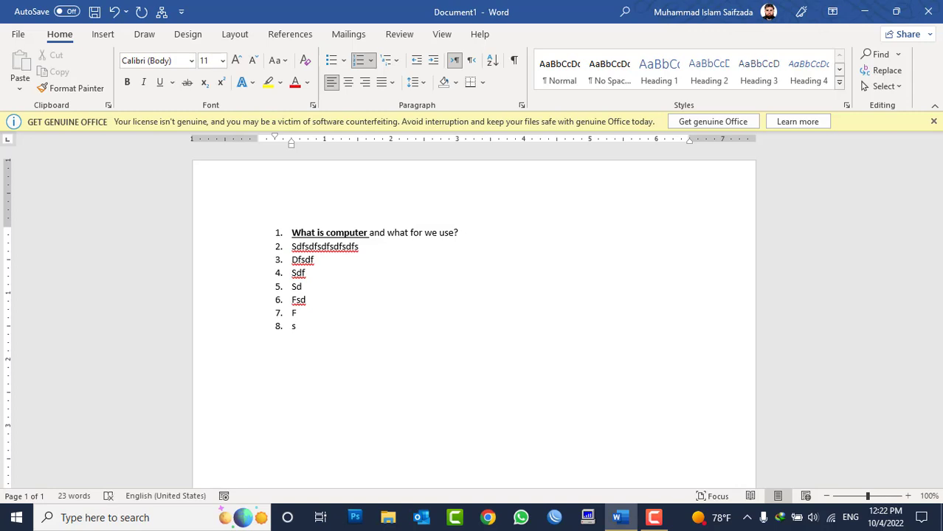
key("ctrl+a")
key("Delete")
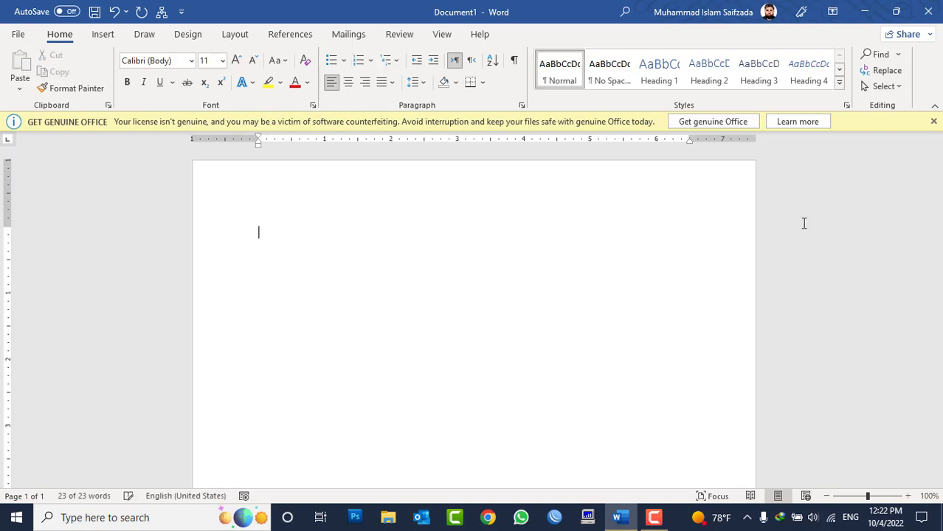
Re-check 'Format beginning of list item like the one before it' in AutoFormat As You Type and confirm.
left_click(18, 34)
key("Escape")
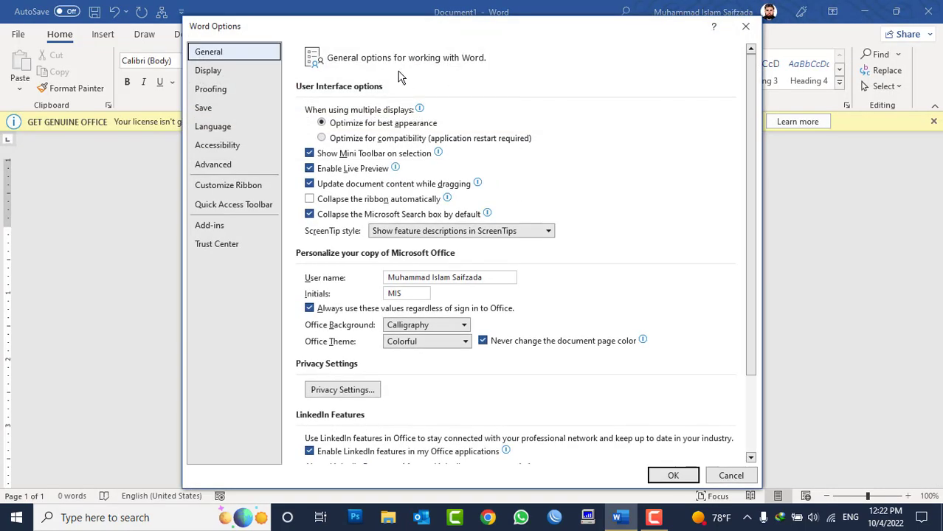
left_click(252, 91)
left_click(599, 113)
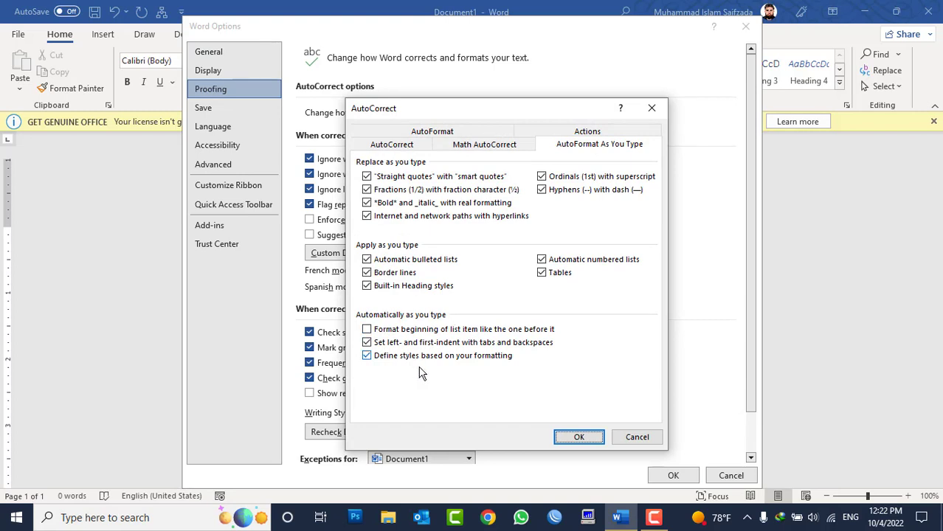
left_click(410, 145)
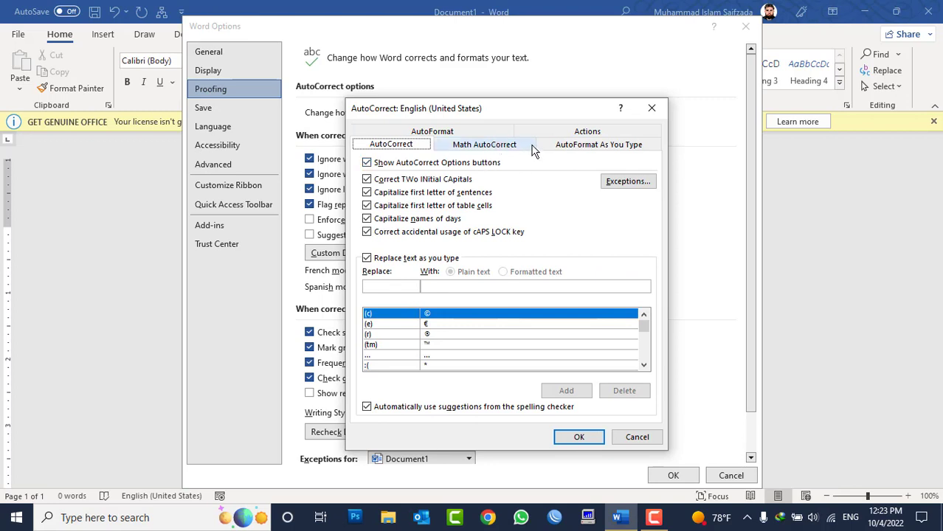
left_click(506, 146)
left_click(561, 148)
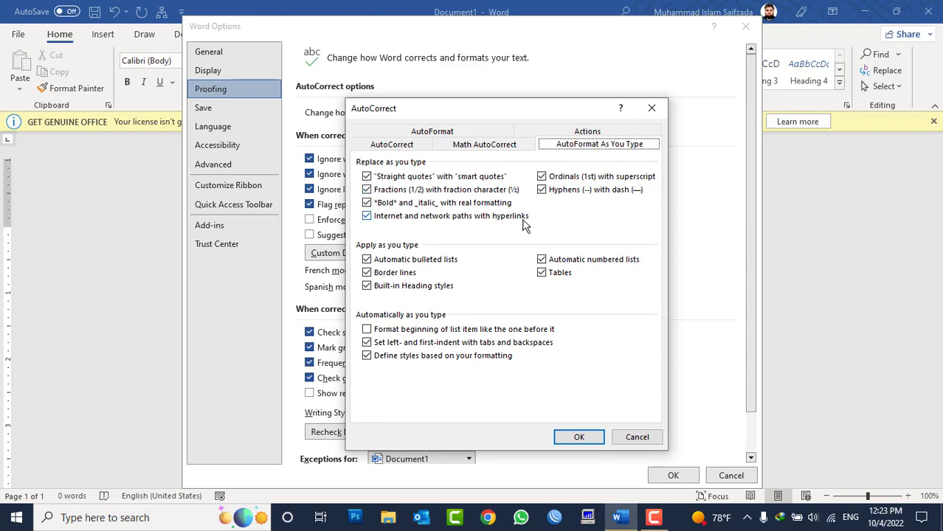
left_click(431, 329)
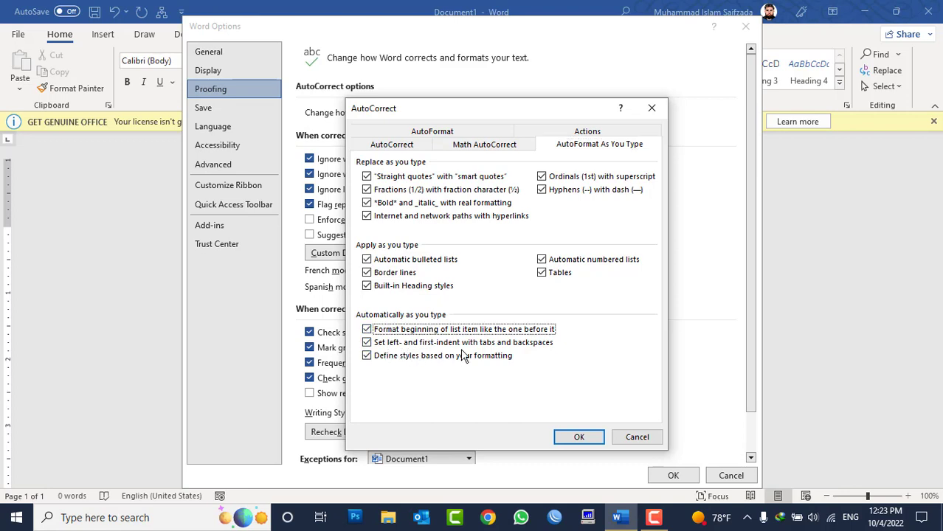
left_click(579, 437)
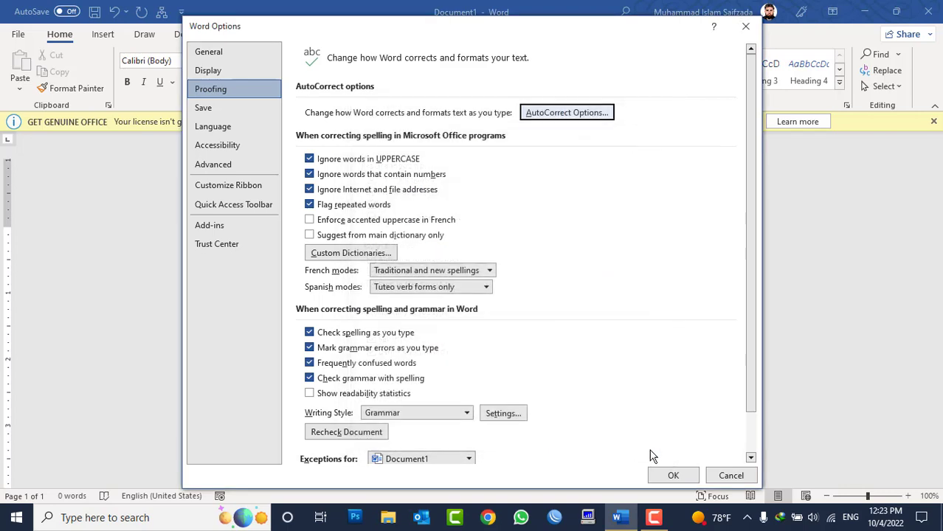
Close Options and generate five sample paragraphs with =rand().
left_click(672, 476)
type("=rand(")
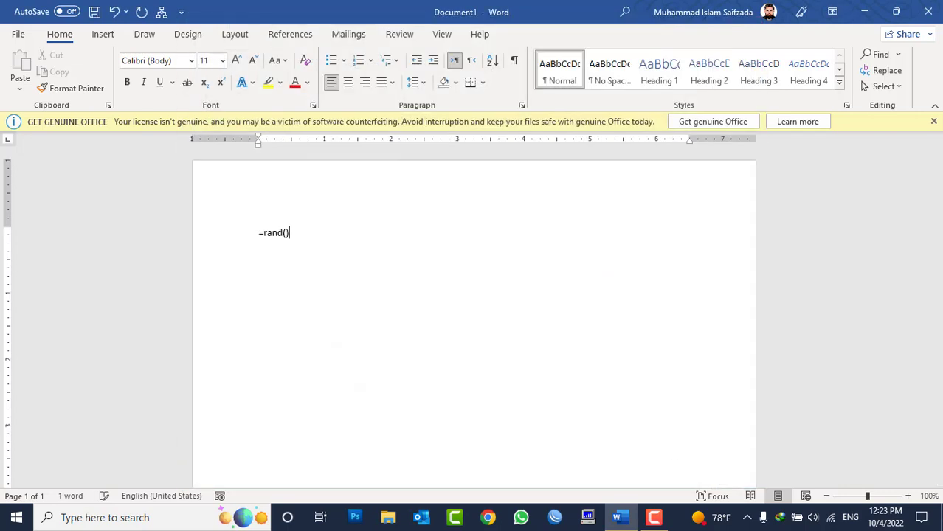
key("Return")
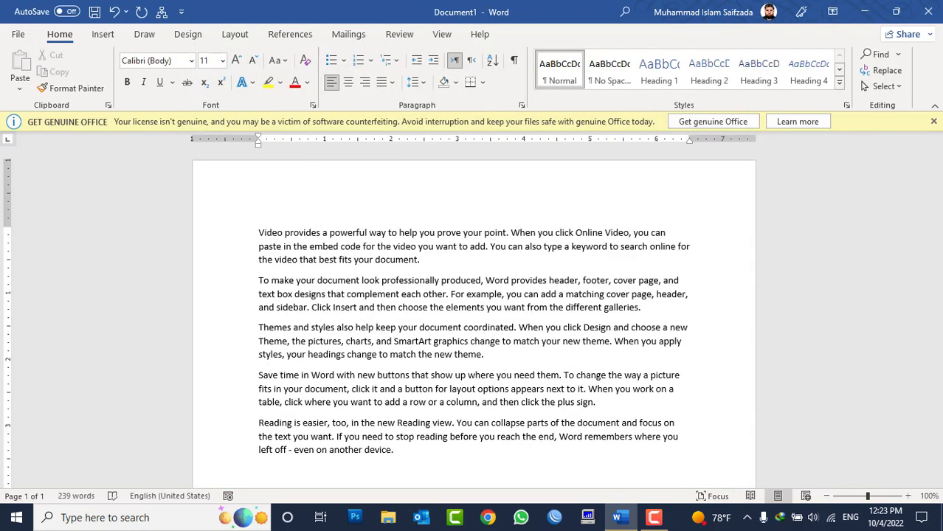
Indent all paragraphs further right, then move the indent back toward the margin.
key("ctrl+a")
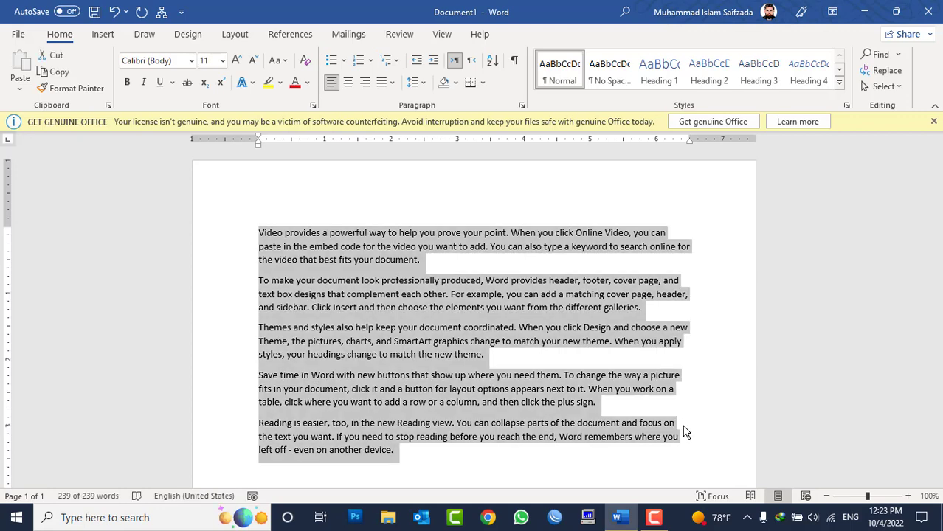
key("ctrl+m")
key("ctrl+m")
key("ctrl+m")
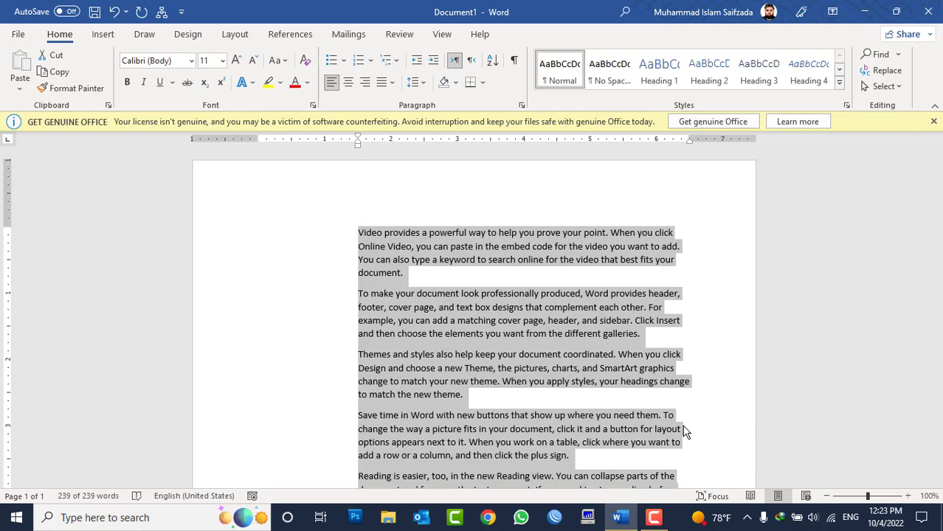
key("ctrl+shift+m")
key("ctrl+shift+m")
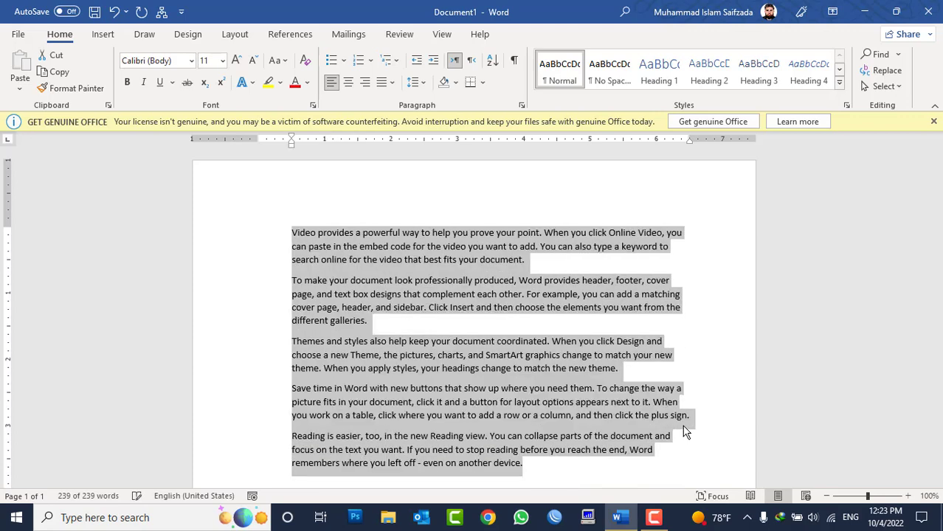
key("ctrl+shift+m")
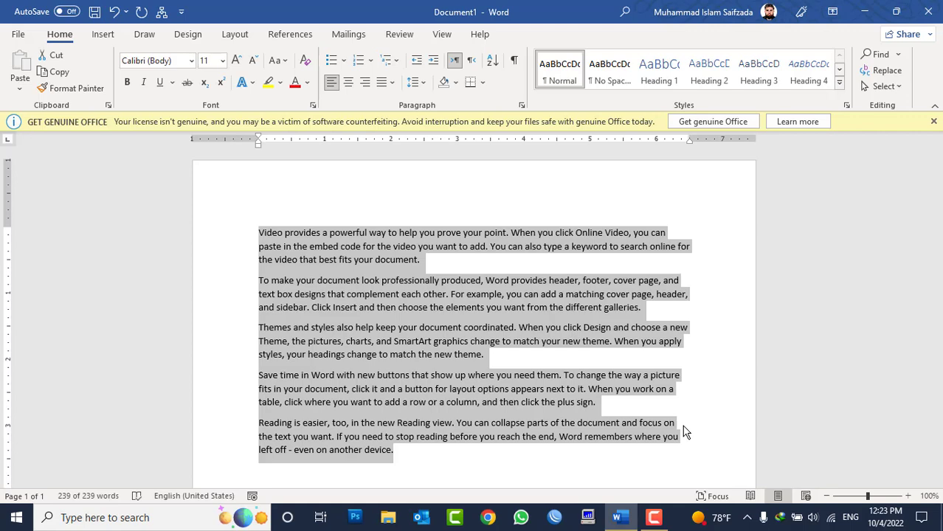
Turn off 'Set left- and first-indent with tabs and backspaces' in the AutoCorrect options.
left_click(18, 34)
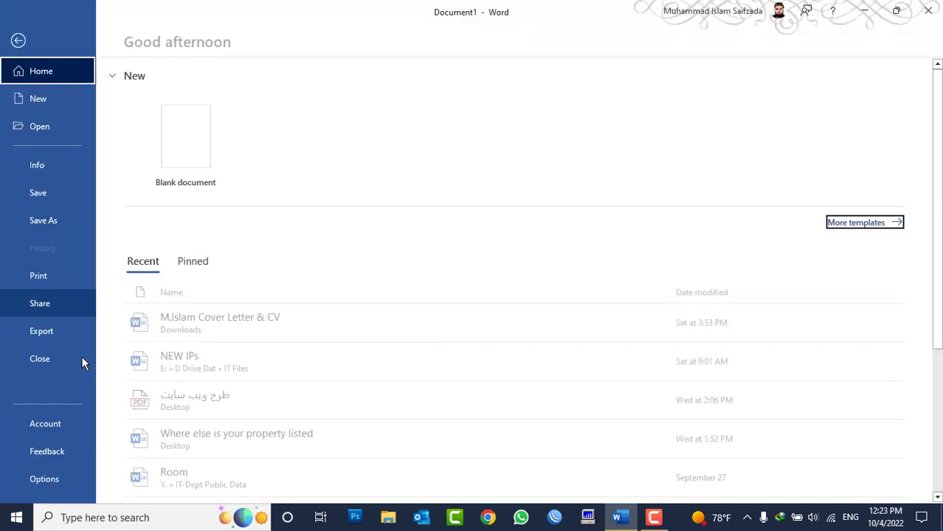
left_click(67, 478)
left_click(214, 89)
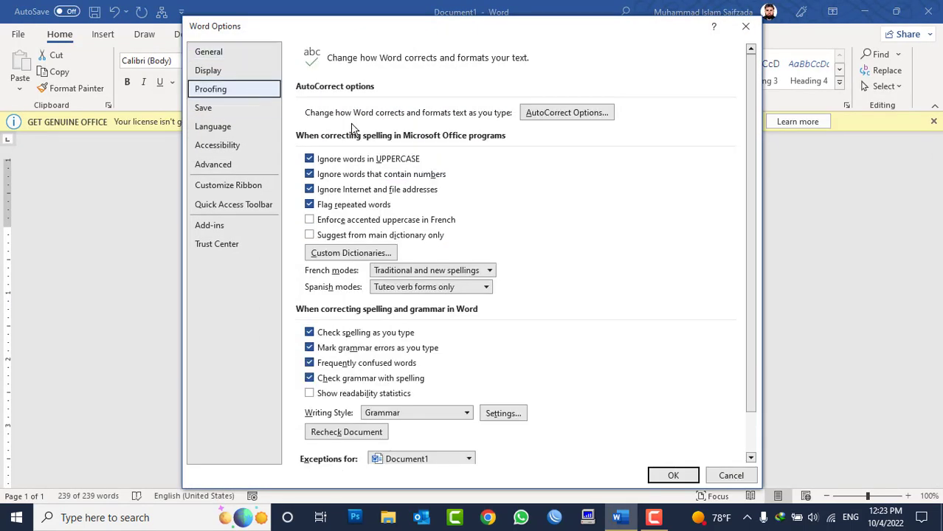
left_click(565, 112)
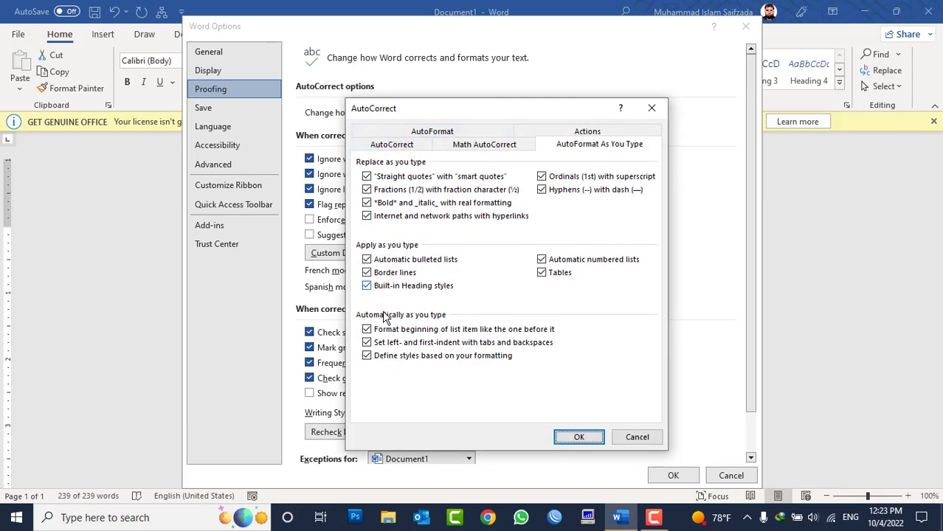
left_click(367, 343)
left_click(579, 436)
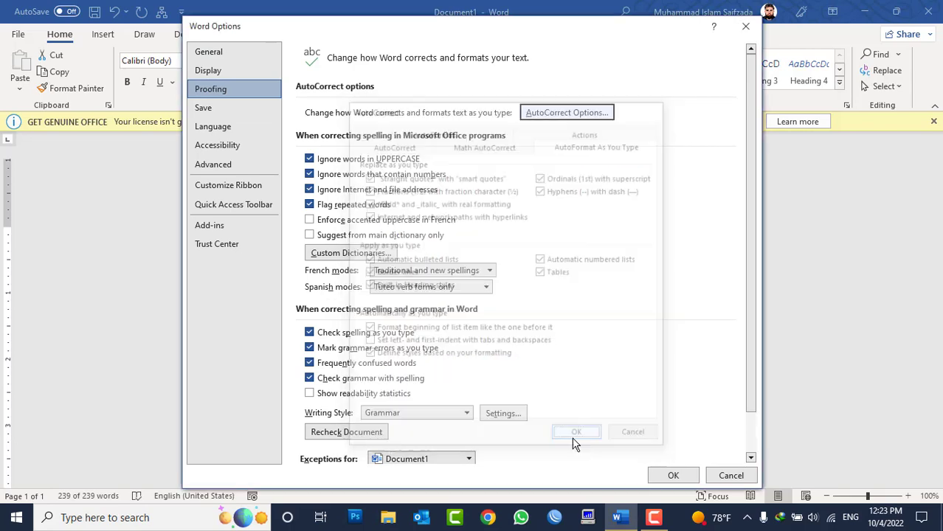
left_click(667, 476)
Delete all five sample paragraphs, leaving a blank page.
key("Delete")
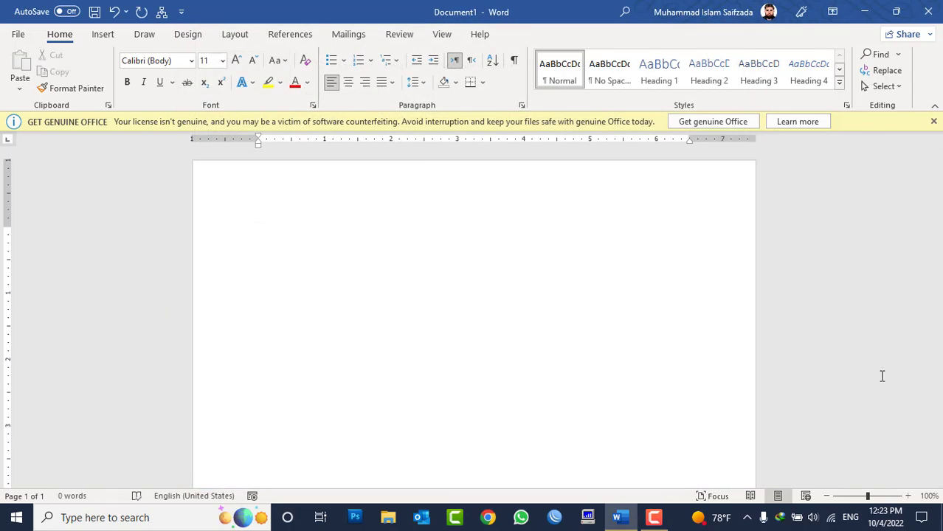
key("ctrl+z")
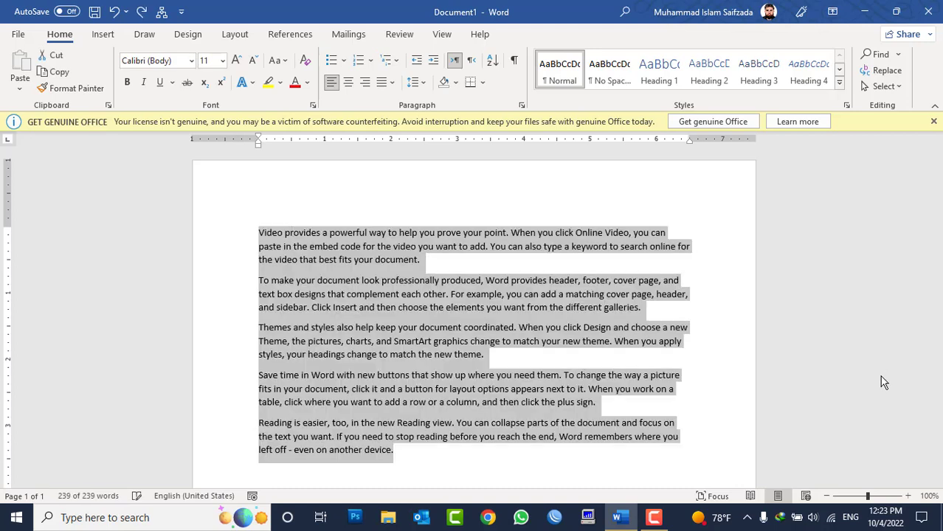
key("ctrl+y")
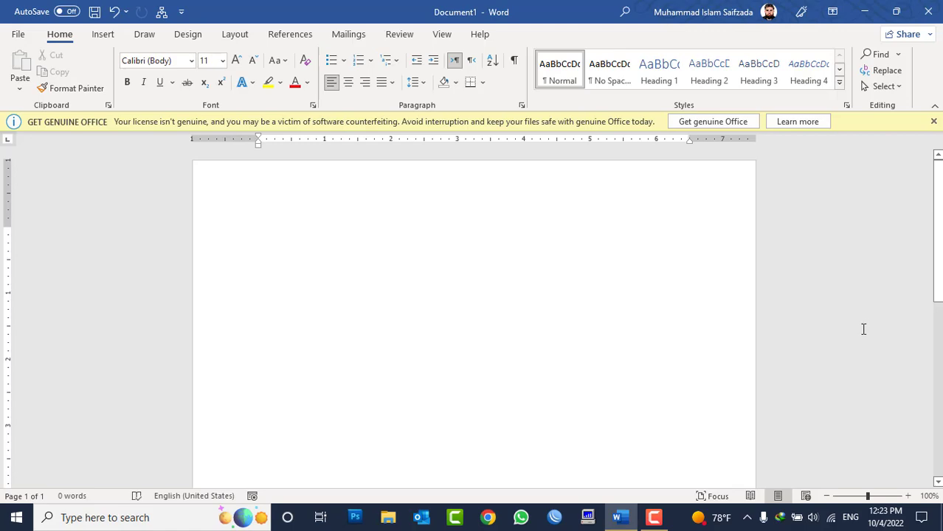
Re-enable 'Set left- and first-indent with tabs and backspaces' under Proofing's AutoCorrect options.
left_click(17, 34)
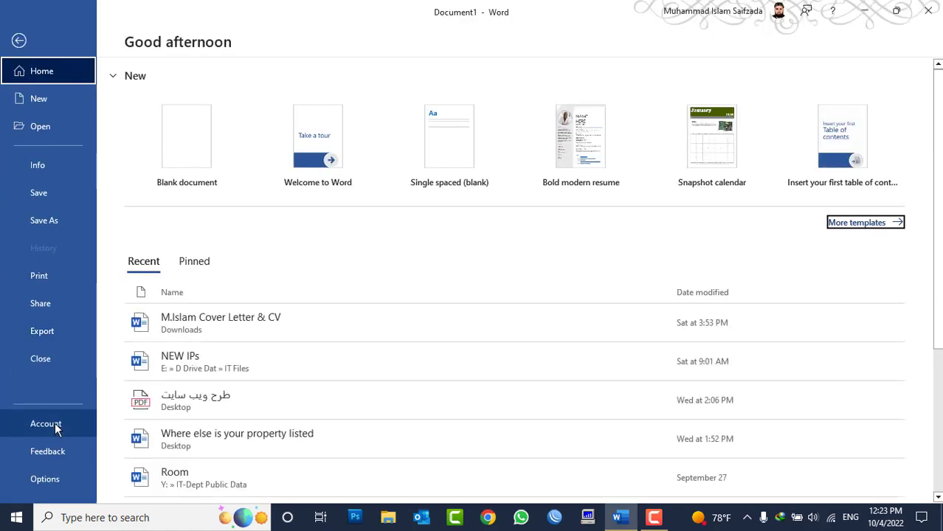
left_click(42, 481)
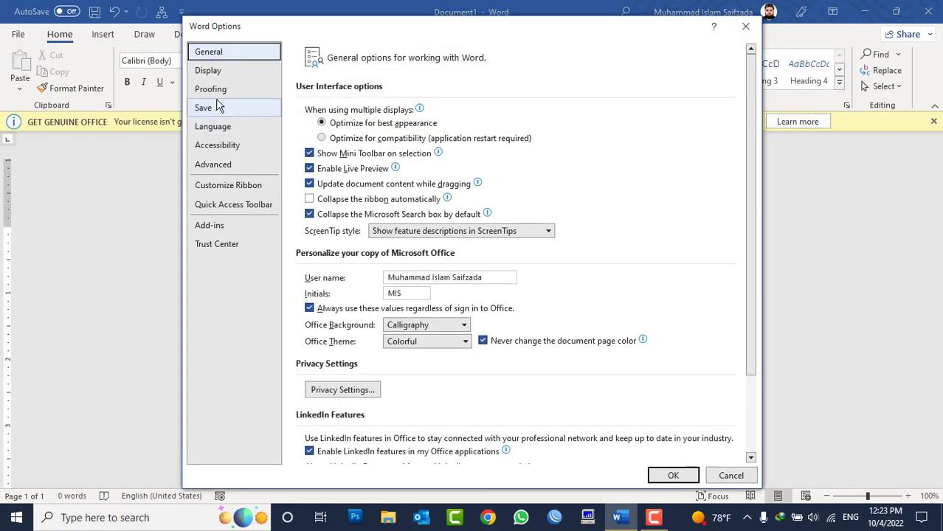
left_click(210, 88)
left_click(543, 111)
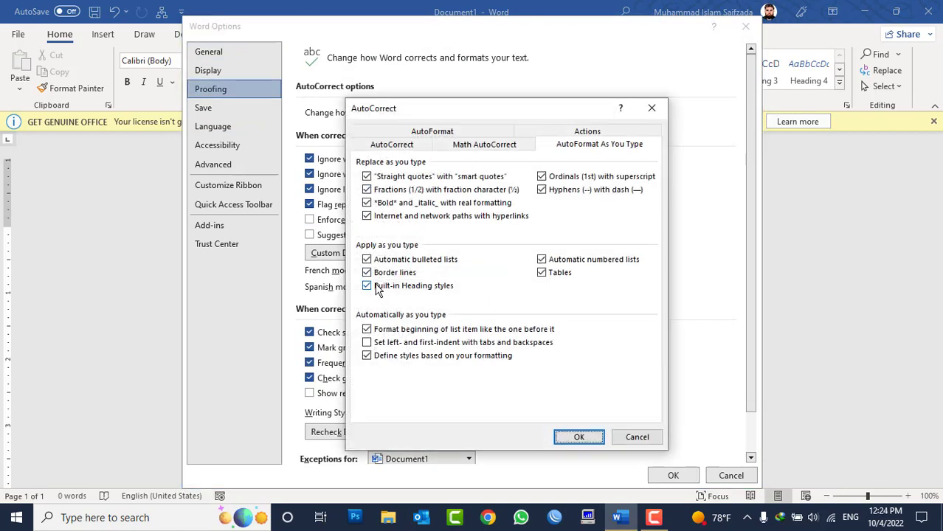
left_click(375, 344)
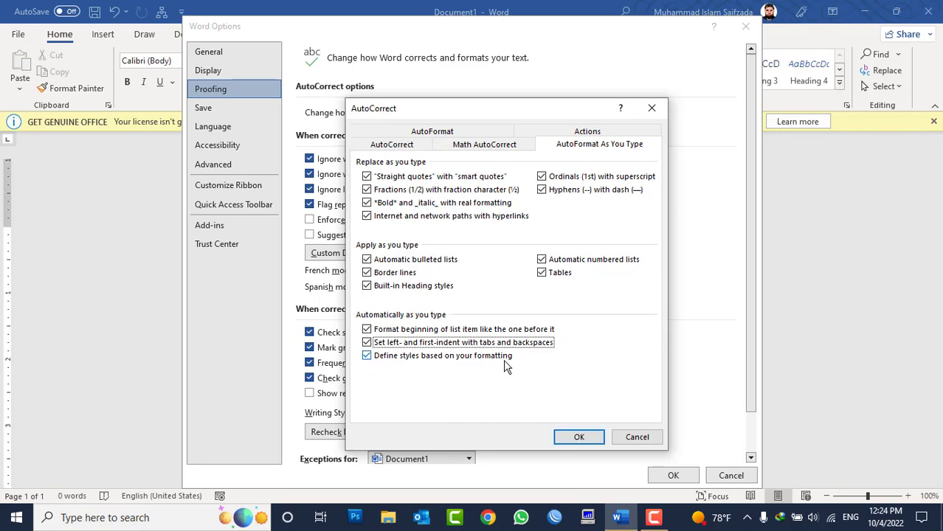
left_click(580, 437)
left_click(669, 476)
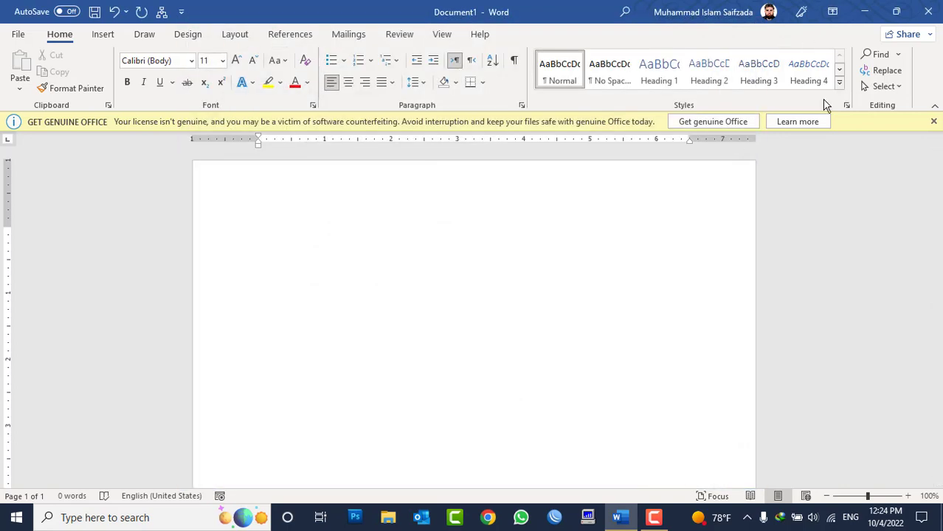
Generate five sample paragraphs with =rand(), select them all, and browse the Styles gallery.
type("=rand()")
key("Return")
key("ctrl+a")
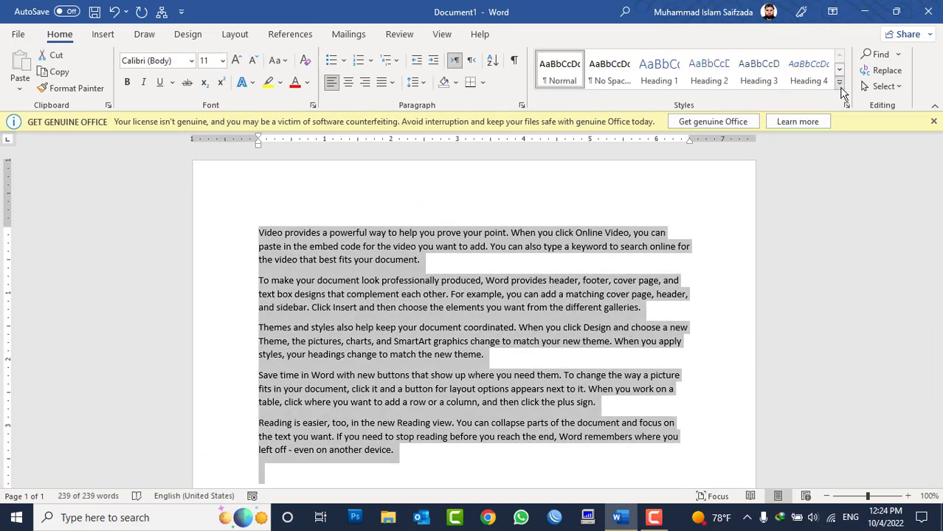
left_click(839, 81)
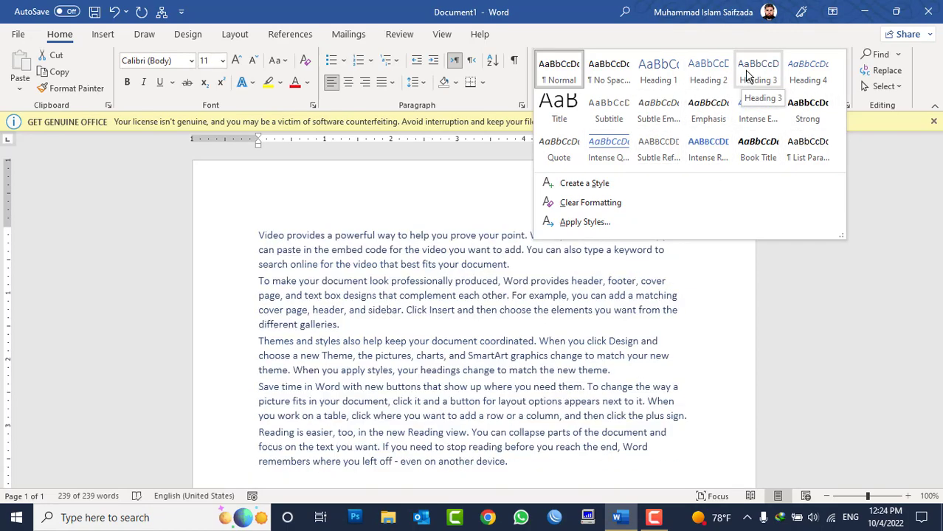
left_click(315, 193)
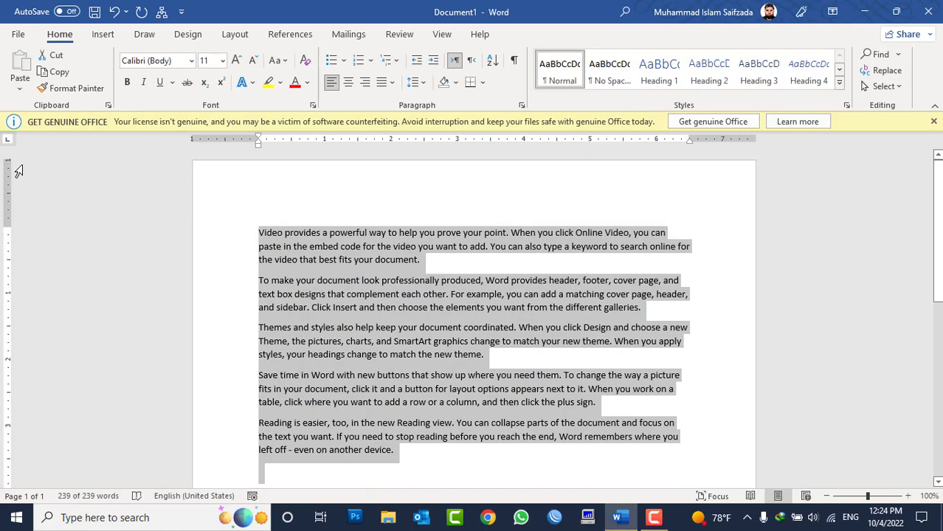
left_click(18, 34)
Open the AutoCorrect dialog from Word Options' Proofing page.
left_click(37, 476)
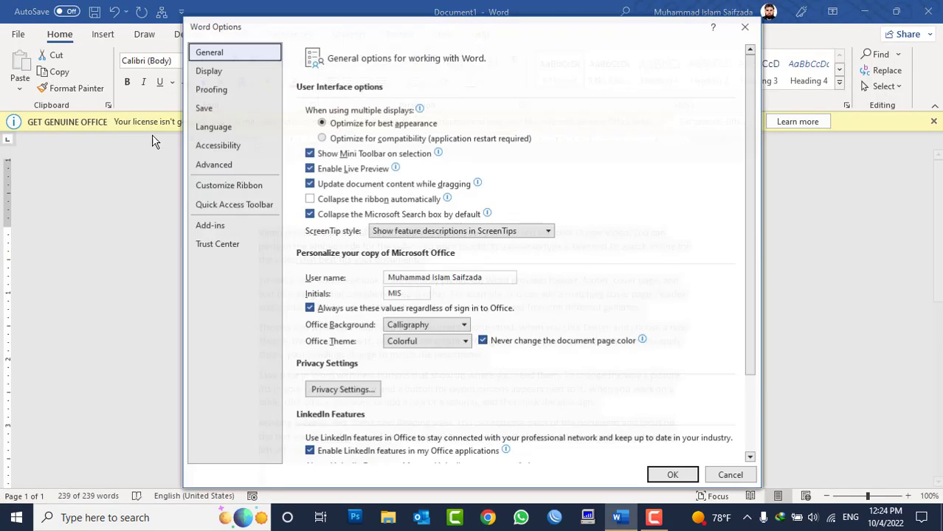
left_click(209, 90)
left_click(548, 113)
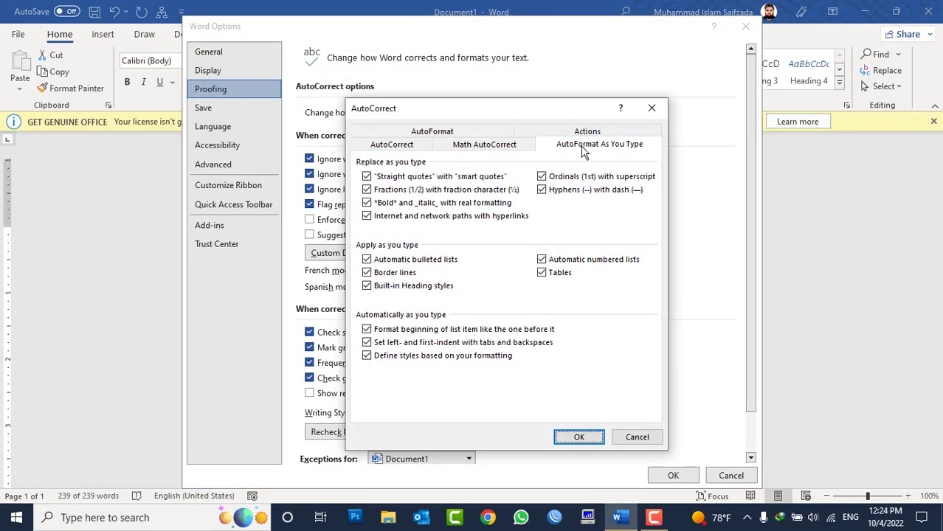